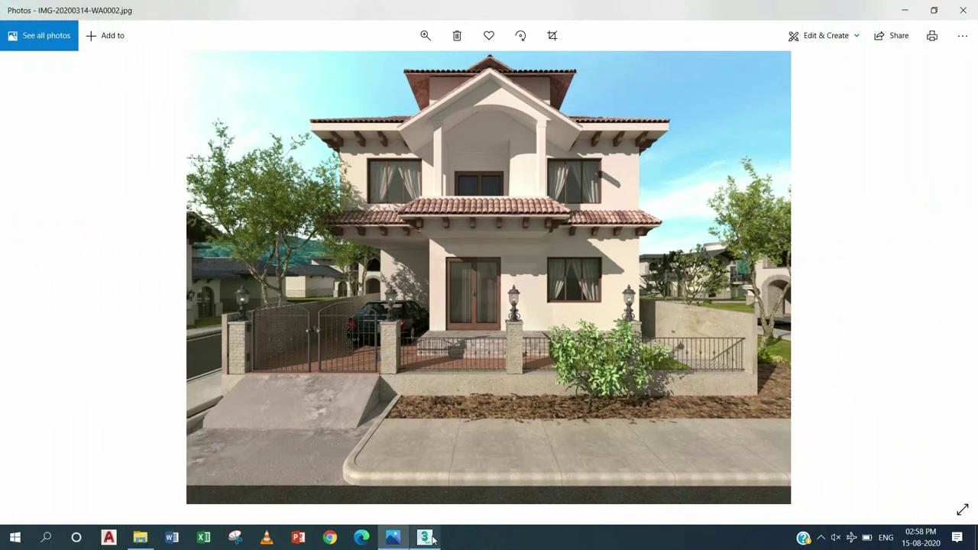
- Switch from the reference house photo in Windows Photos to the empty 3ds Max scene
mouse_move(425, 538)
left_click(425, 458)
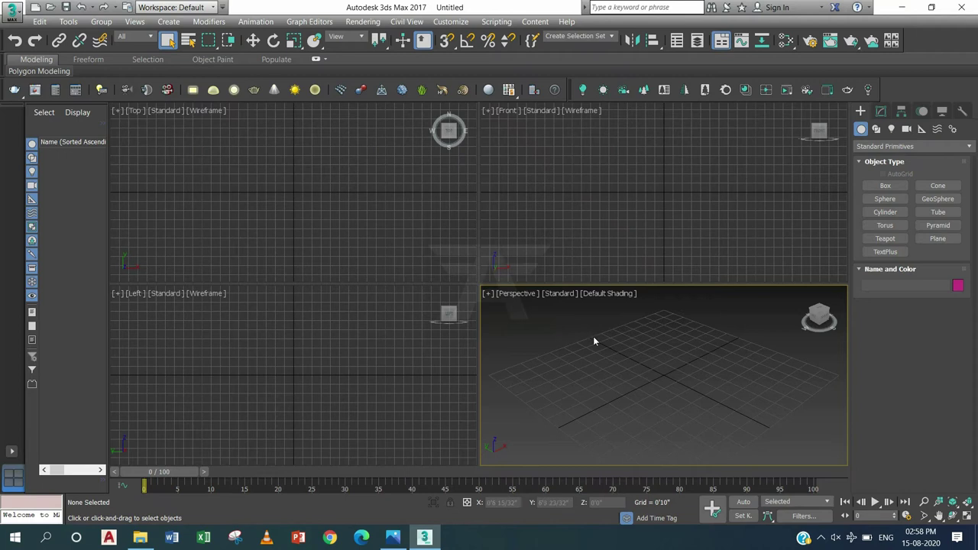
- Draw a plane on the ground grid, then maximize the Top view and zoom to fit it
left_click(937, 238)
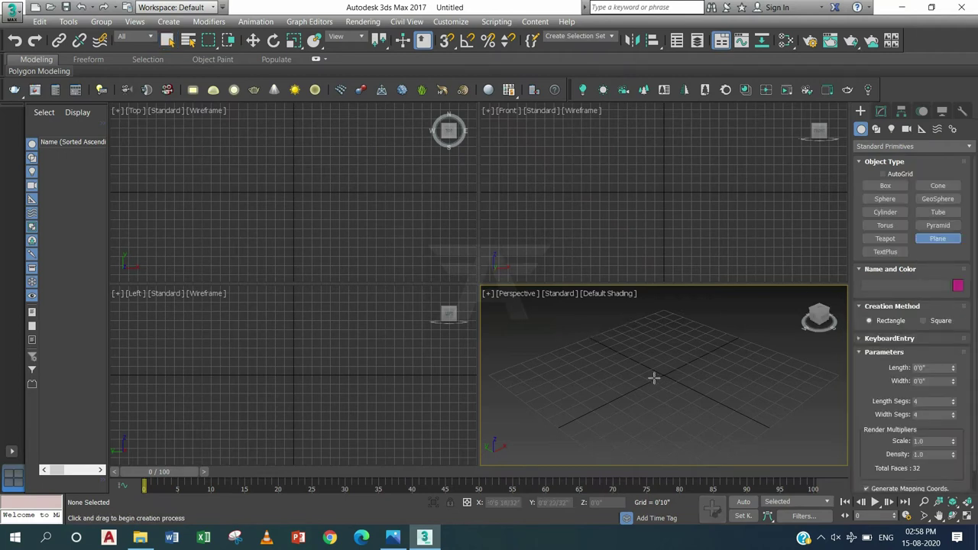
left_click_drag(675, 333, 670, 395)
left_click_drag(638, 426, 648, 462)
key("w")
key("alt+w")
key("t")
key("z")
key("d")
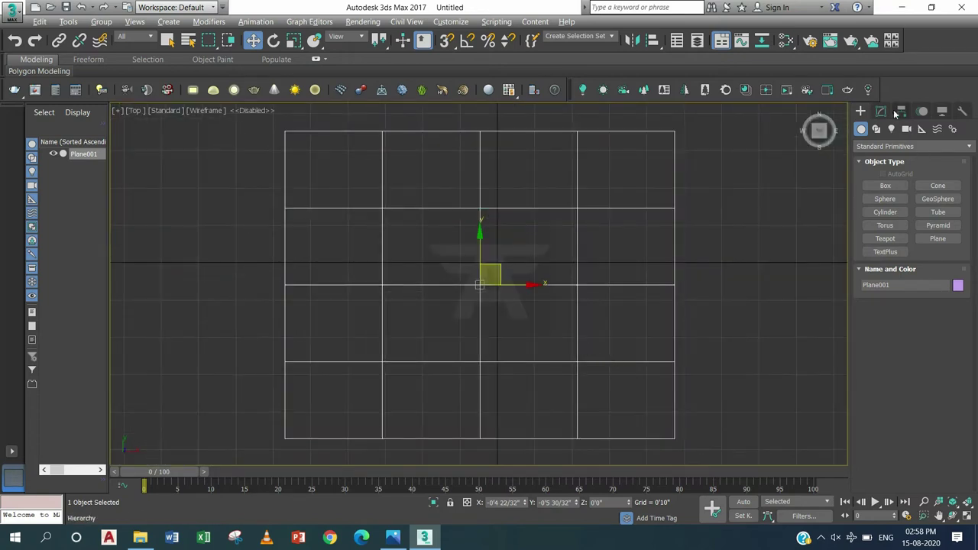
- Set the plane to 10'0" by 10'0" with 2 length and 2 width segments
left_click(883, 111)
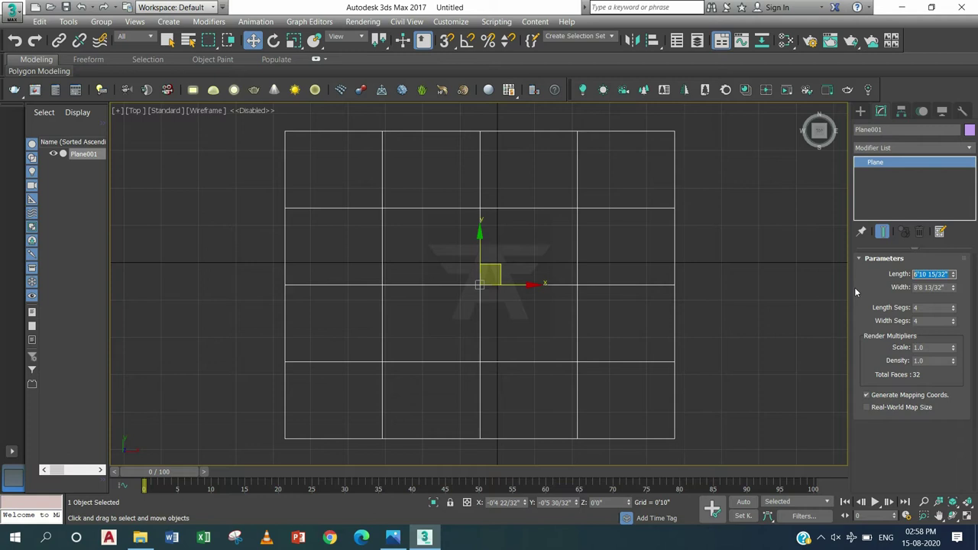
type("10")
key("Tab")
type("10")
key("Tab")
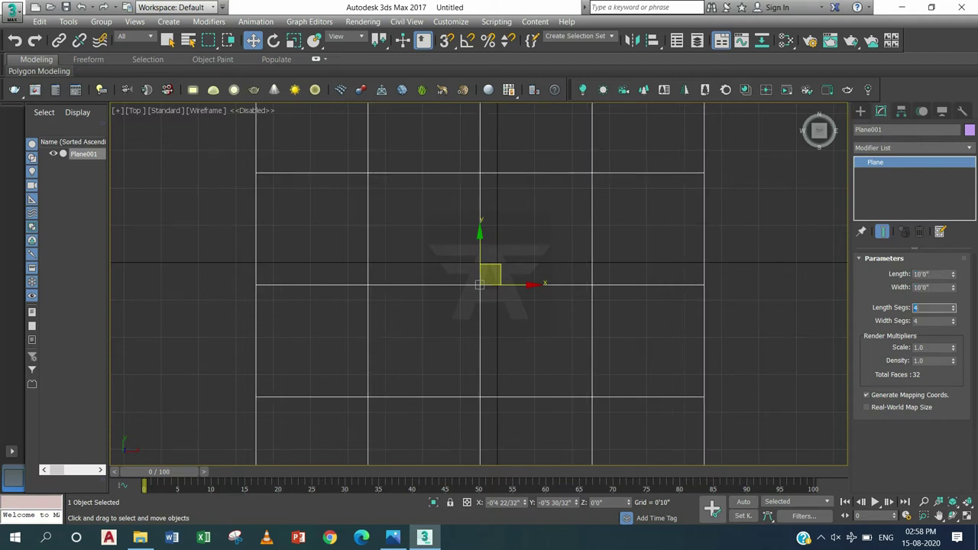
type("2")
key("Tab")
type("2")
key("Tab")
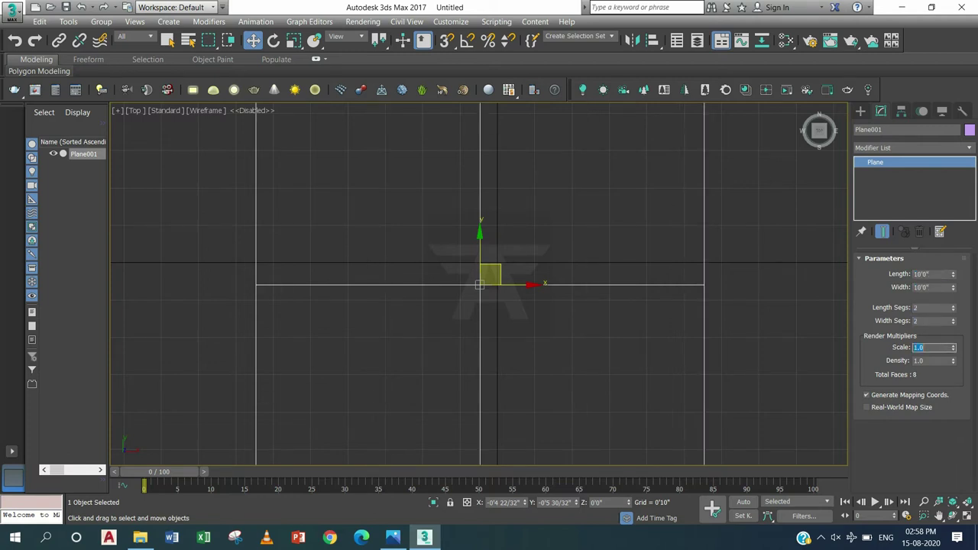
- Convert the plane to an Editable Poly and connect corner and centre vertices into diagonal hip edges
middle_click_drag(590, 245, 636, 226)
right_click(599, 217)
mouse_move(663, 352)
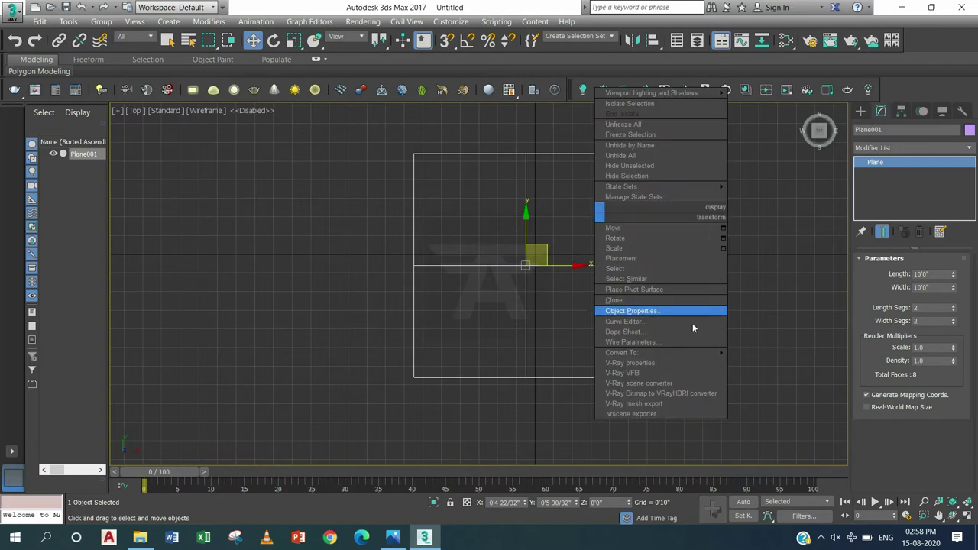
left_click(773, 363)
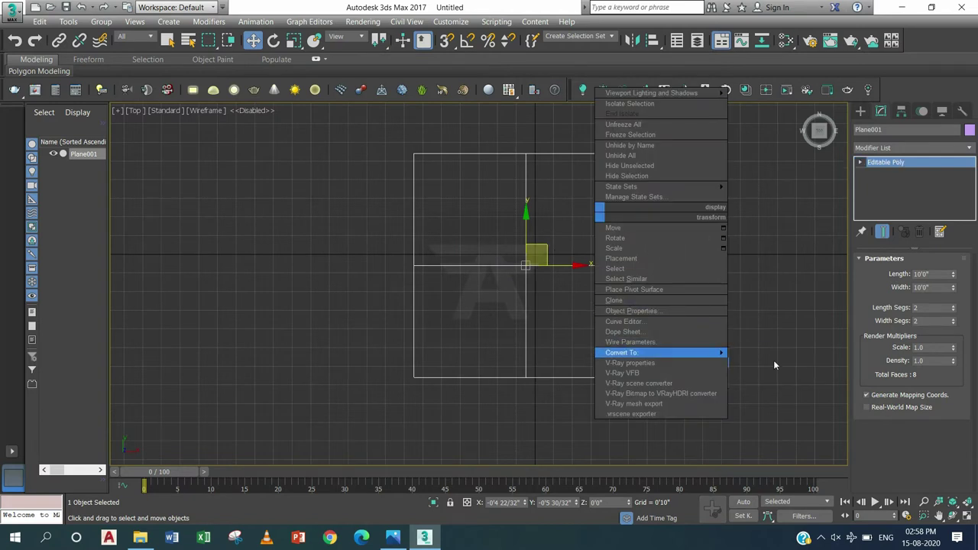
left_click(876, 273)
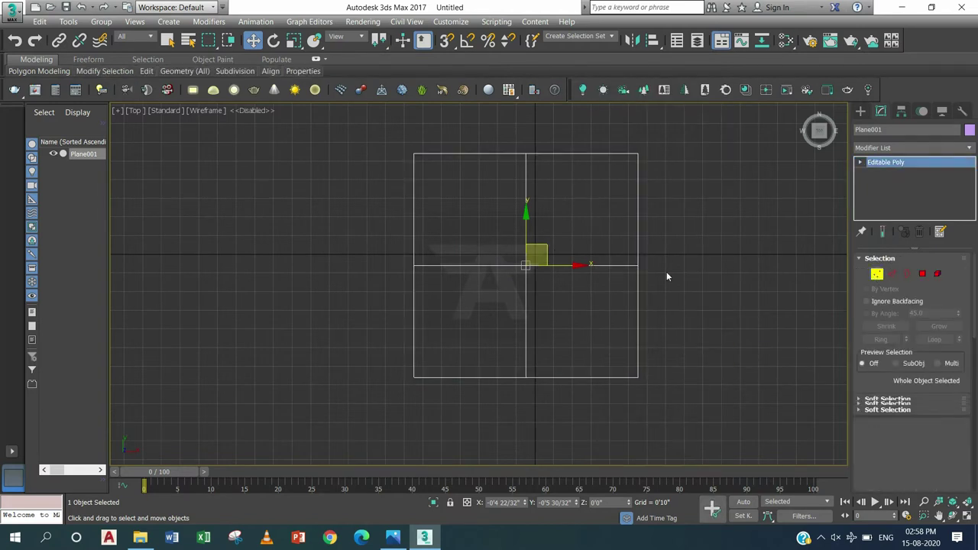
left_click(414, 155)
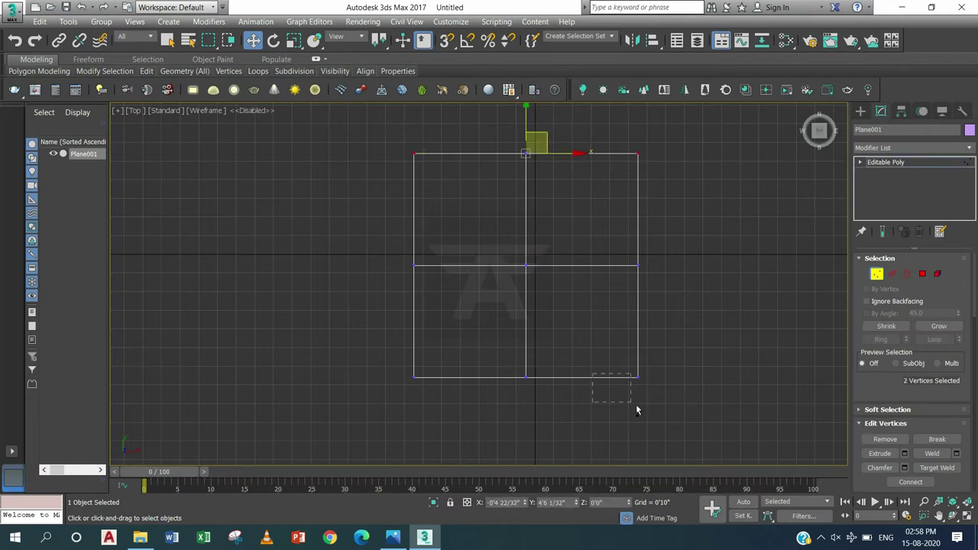
left_click_drag(636, 410, 623, 421, "ctrl")
left_click_drag(442, 407, 439, 405, "ctrl")
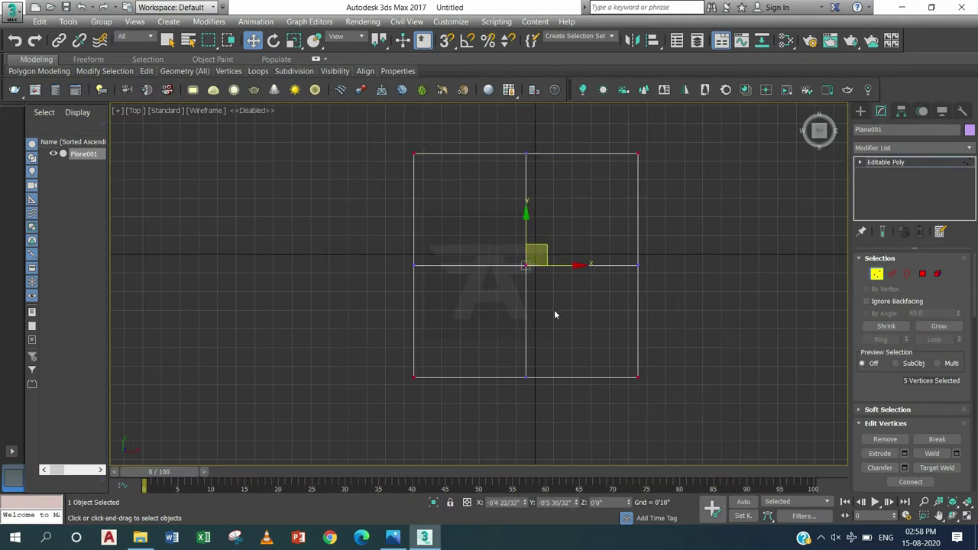
left_click(909, 483)
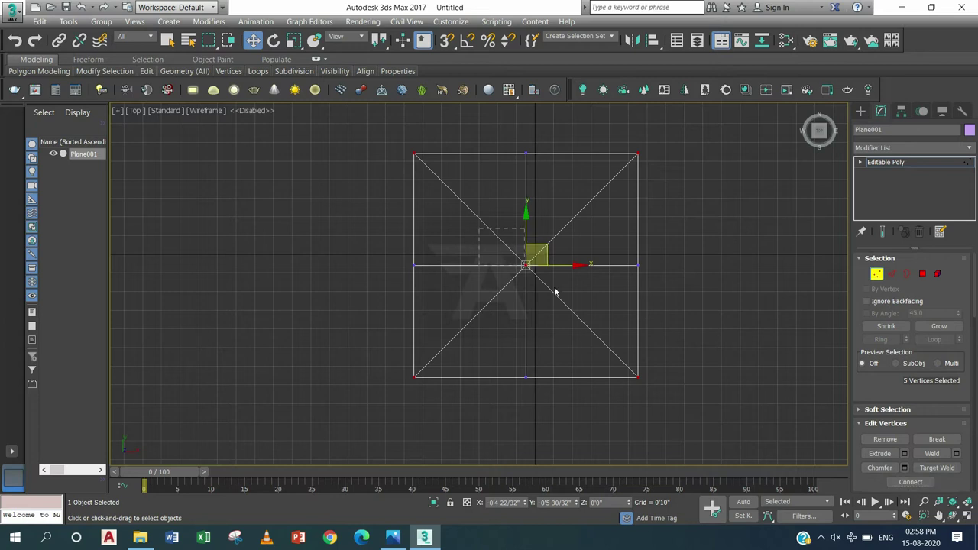
- In Front view, raise the centre vertex 3 units in Y to form the roof peak
key("f")
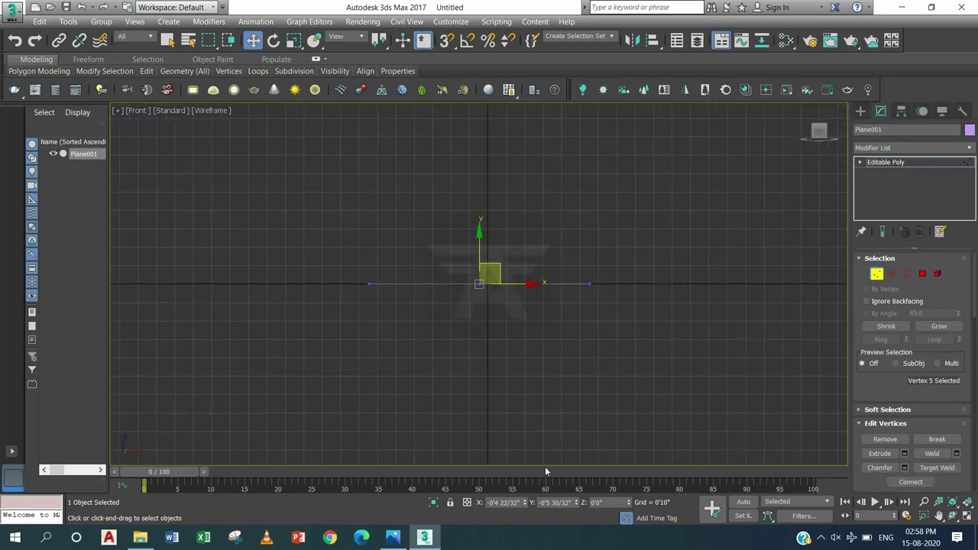
left_click(468, 503)
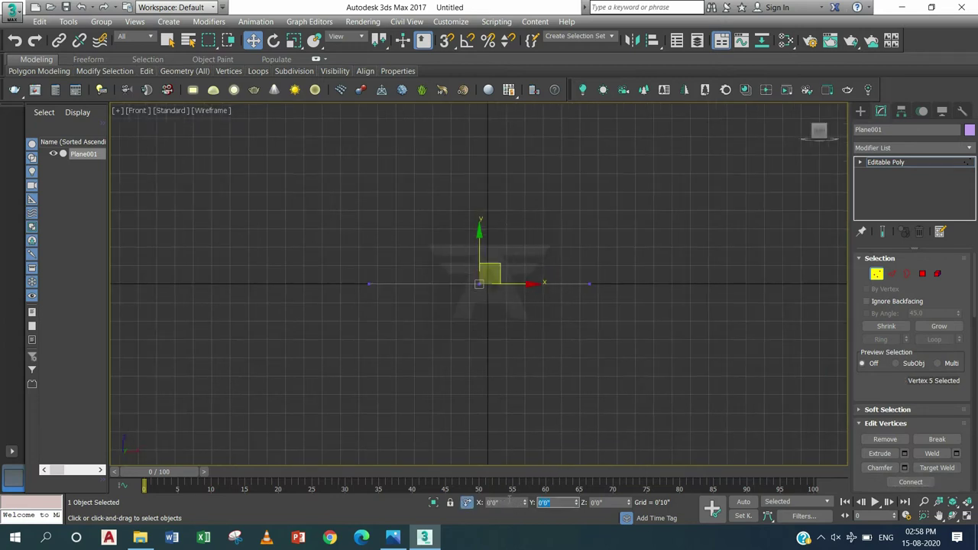
type("3")
key("Return")
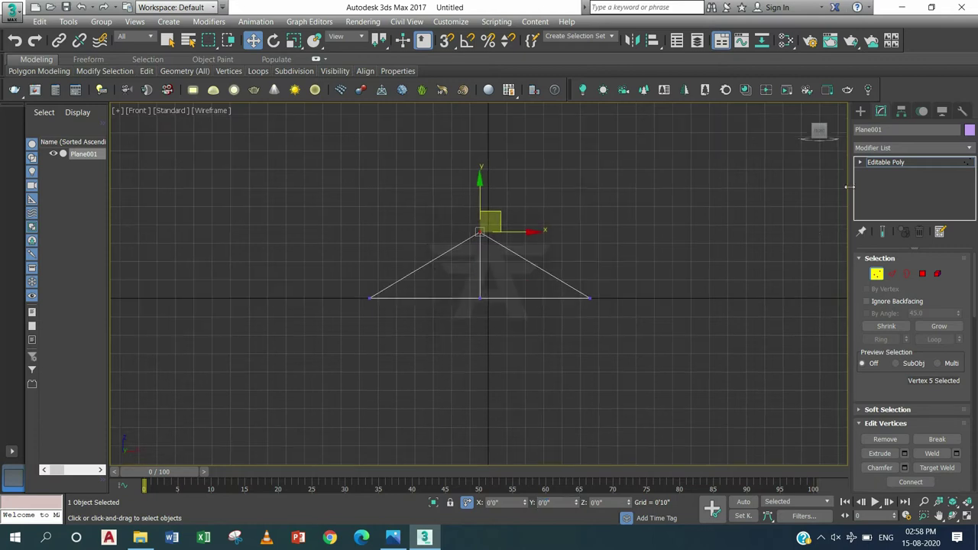
left_click(871, 163)
left_click(860, 111)
mouse_move(527, 273)
middle_mouse_down()
mouse_move(516, 333)
mouse_move(461, 261)
middle_mouse_up()
key("p")
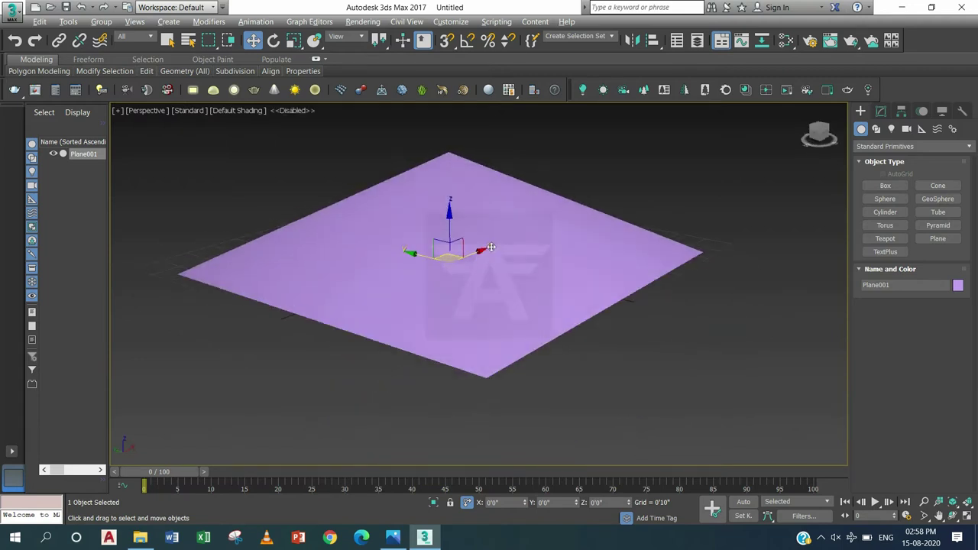
- Start an Avizstudio Tools ATiles object with vertex snapping and lay tiles along the plane's front edge
left_click(886, 146)
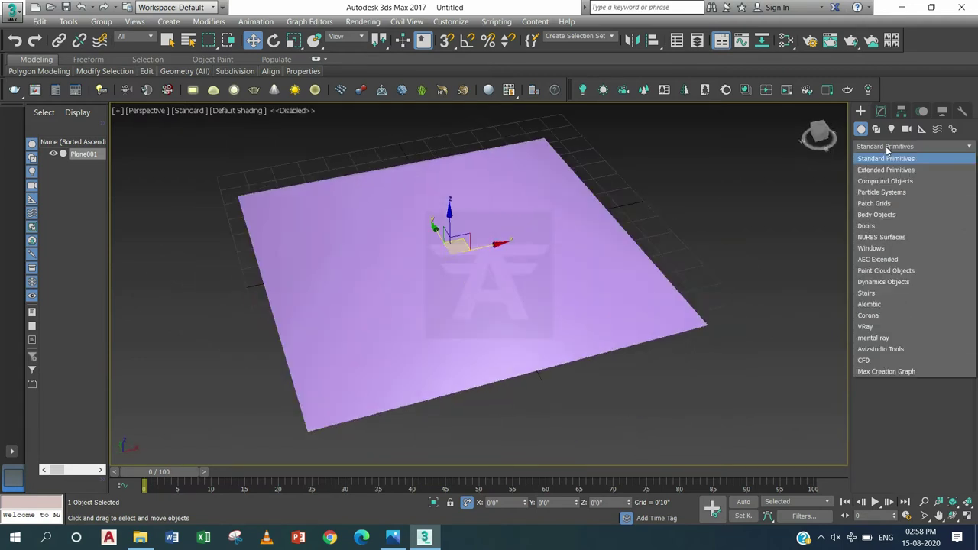
left_click(883, 350)
left_click(884, 186)
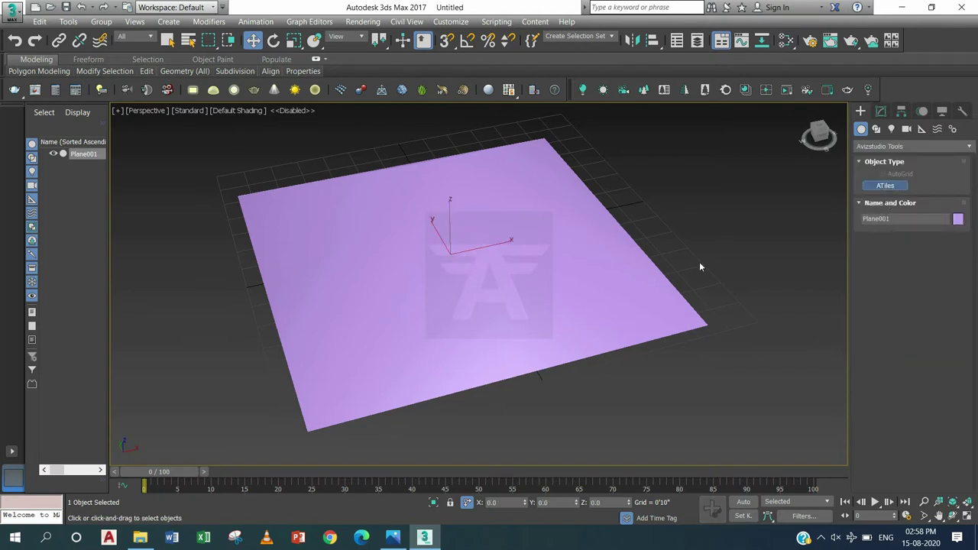
scroll(665, 233, "down", 3)
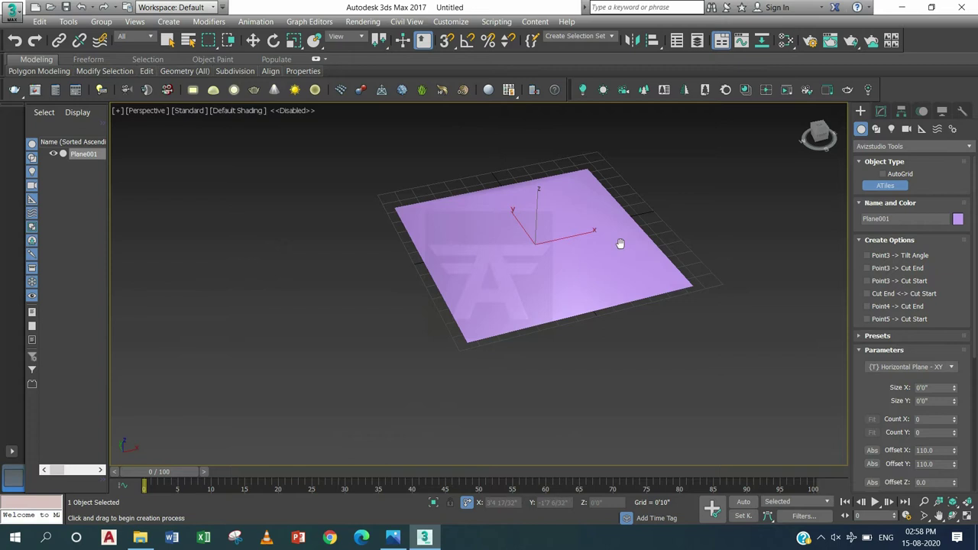
middle_click_drag(620, 244, 593, 262)
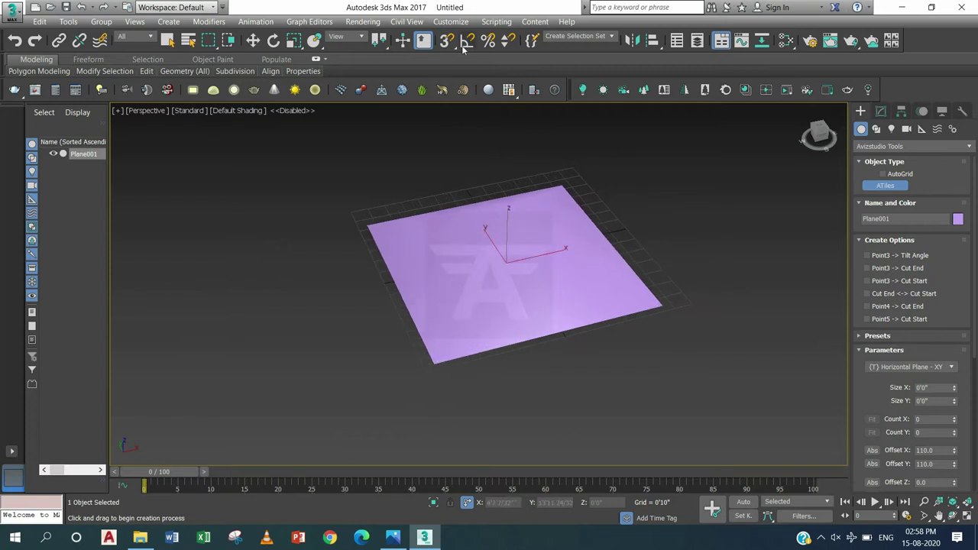
key("s")
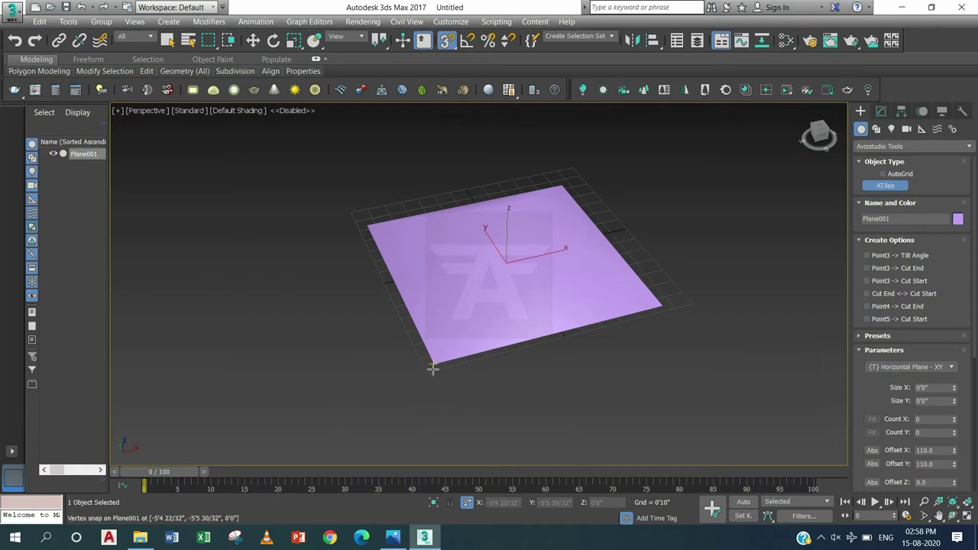
left_click_drag(432, 369, 663, 293)
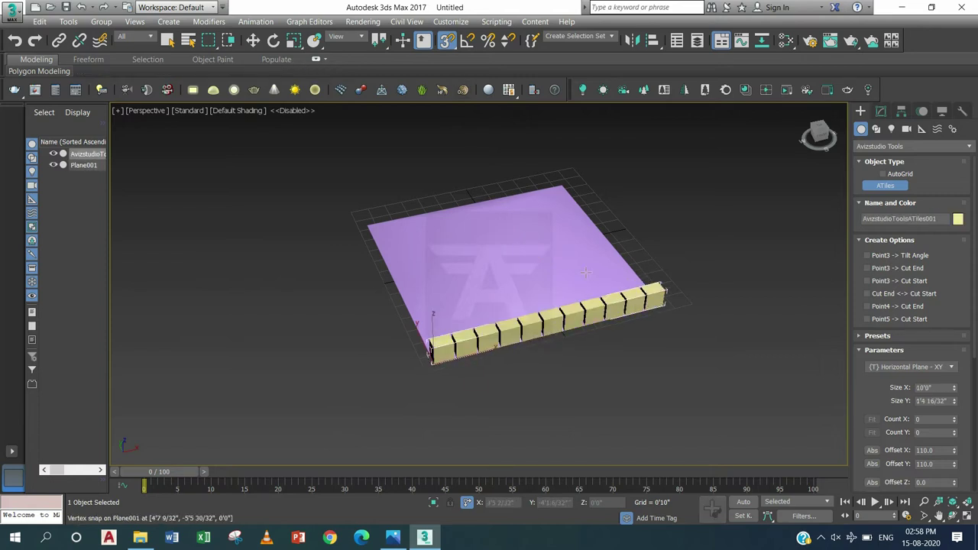
- Finish the test tile border and delete it
mouse_move(505, 207)
middle_mouse_down("alt")
mouse_move(569, 256)
mouse_move(510, 323)
mouse_move(488, 331)
middle_mouse_up("alt")
right_click(510, 323)
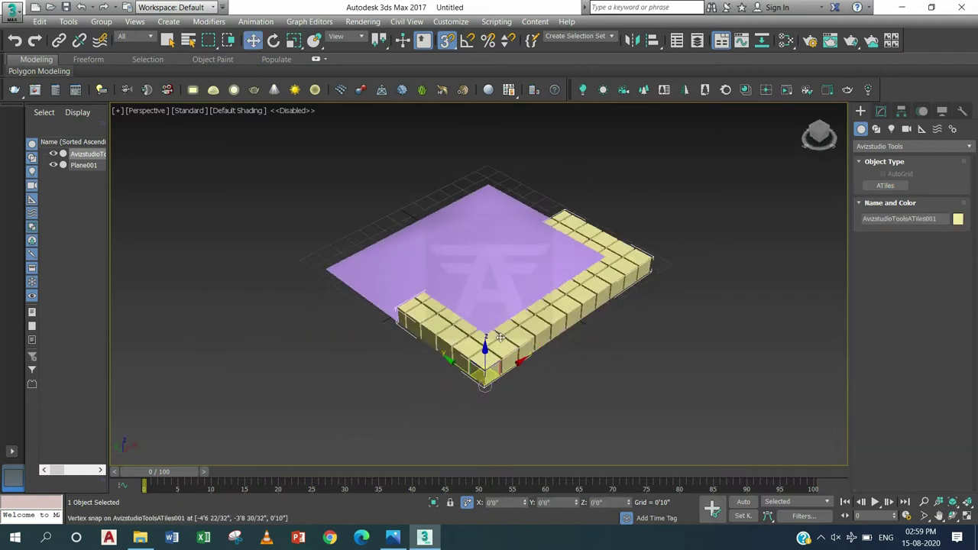
key("Delete")
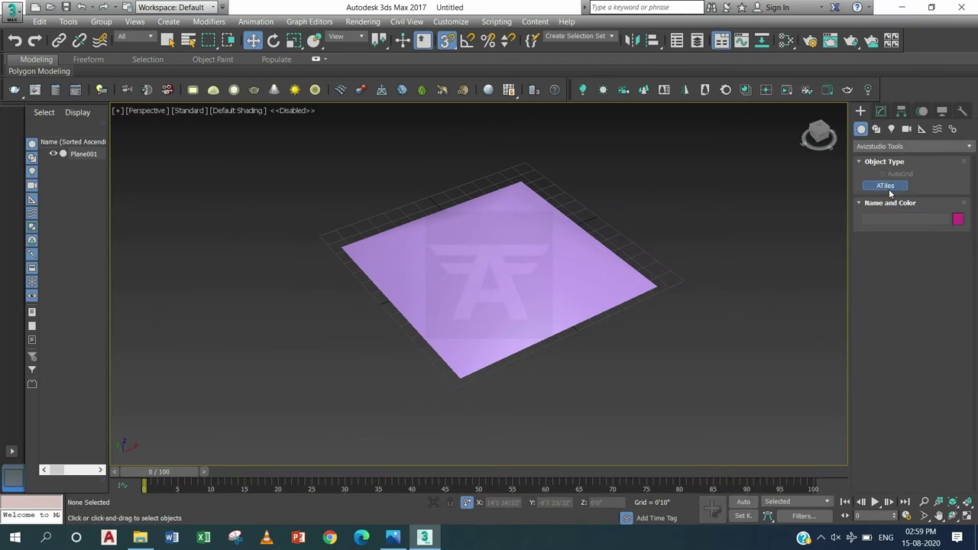
- Create a new ATiles object snapped along the roof's near edge and up to the apex
left_click(885, 188)
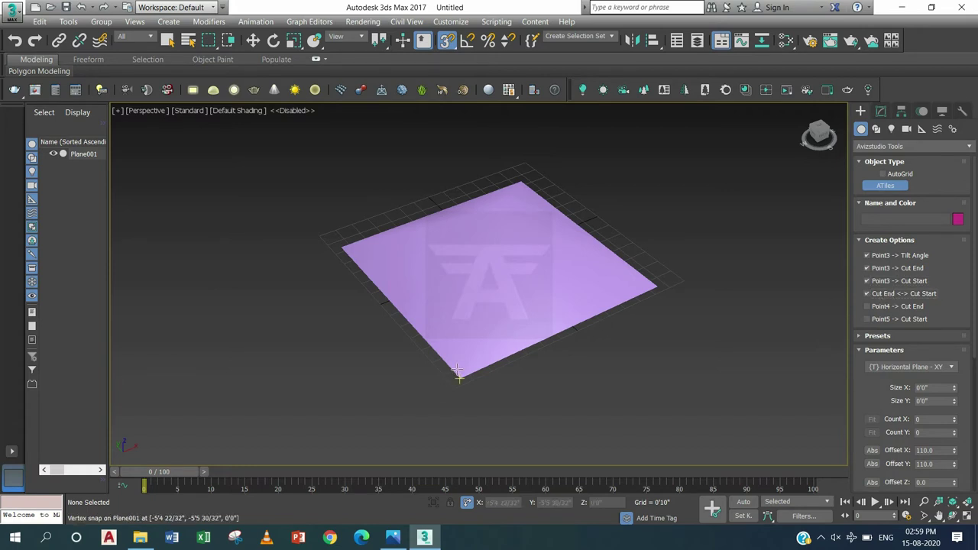
left_click_drag(459, 376, 655, 286)
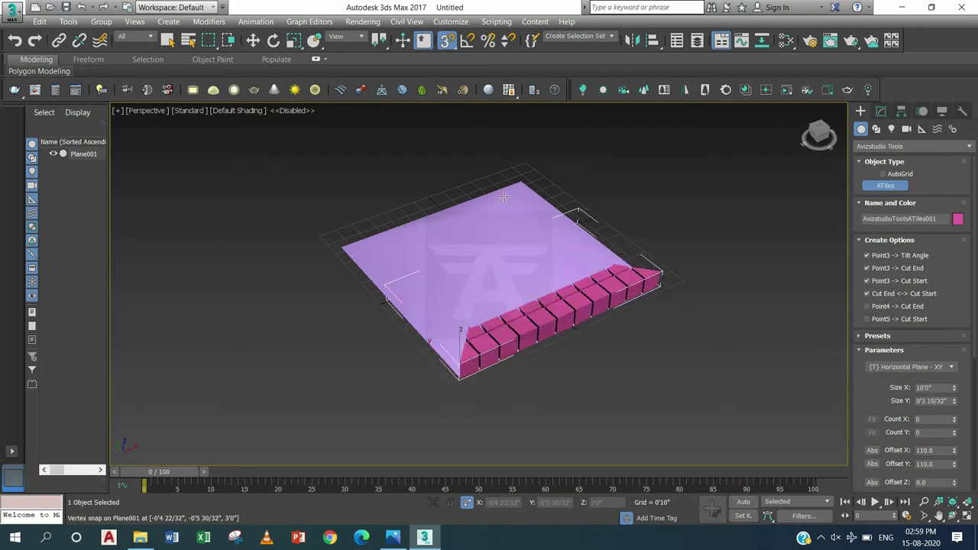
middle_click_drag(530, 265, 522, 244, "alt")
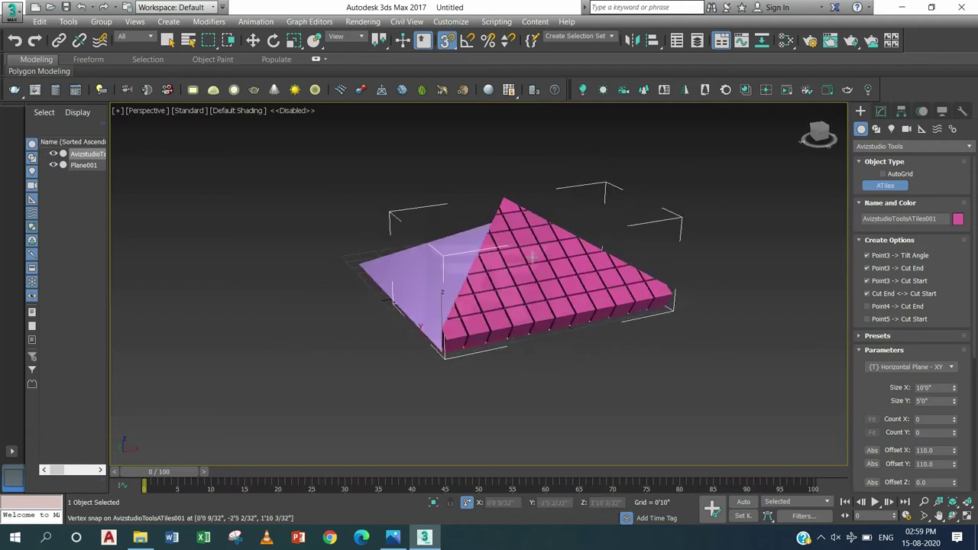
scroll(531, 257, "up", 2)
key("w")
- Orbit around the tiled face and compare it with the reference house photo
mouse_move(557, 284)
middle_mouse_down("alt")
mouse_move(420, 282)
mouse_move(428, 285)
middle_mouse_up("alt")
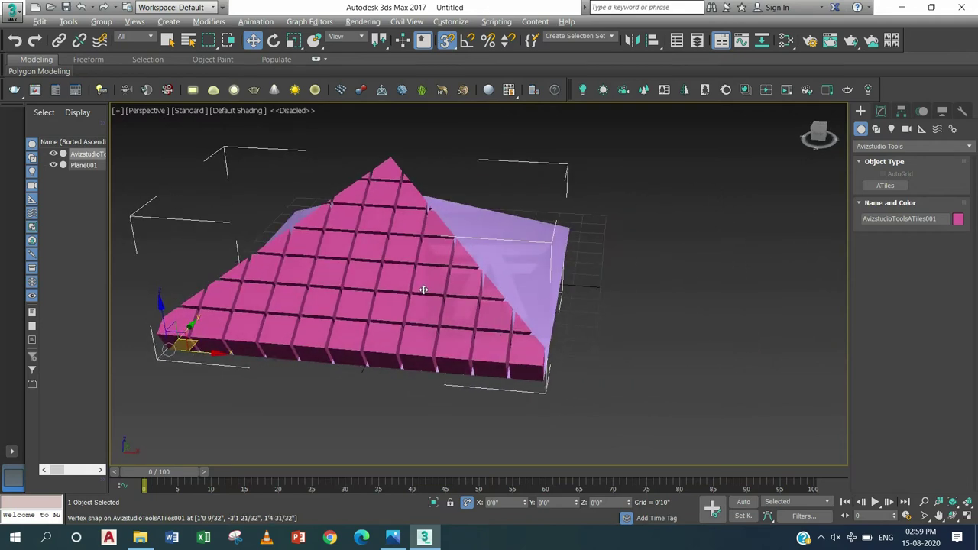
left_click(393, 537)
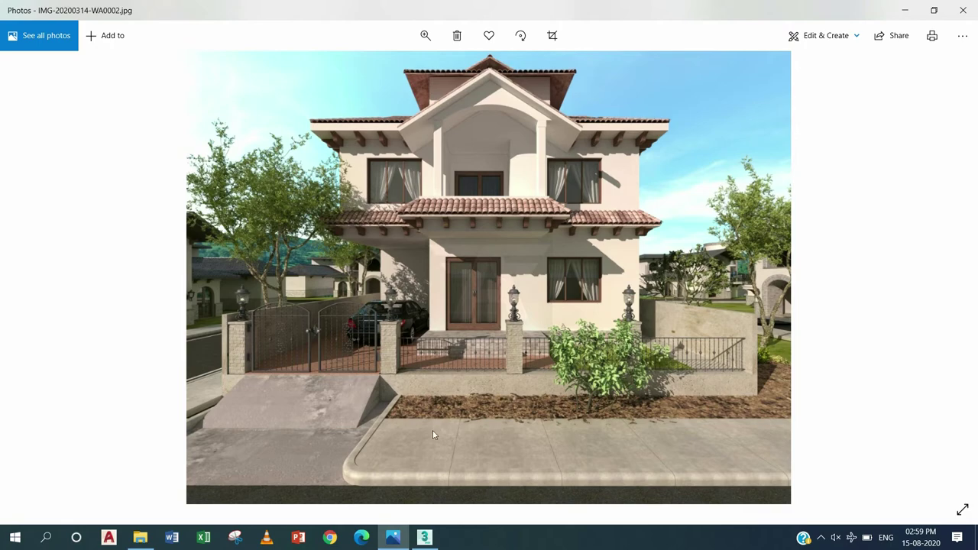
left_click(424, 538)
- In Top view, draw a small rectangle beside the tiled roof
middle_click_drag(497, 309, 463, 298, "alt")
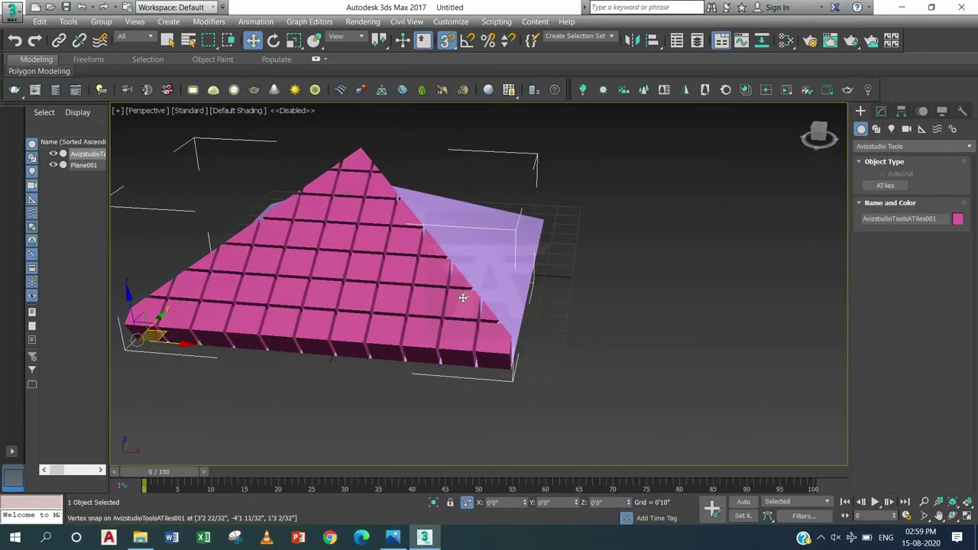
key("t")
middle_click_drag(530, 284, 318, 269)
left_click(868, 146)
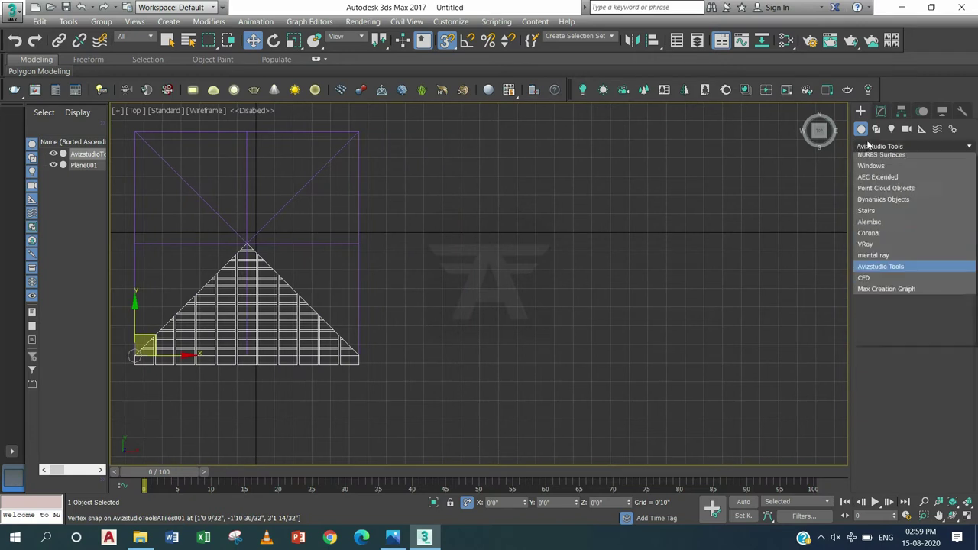
left_click(876, 129)
left_click(936, 195)
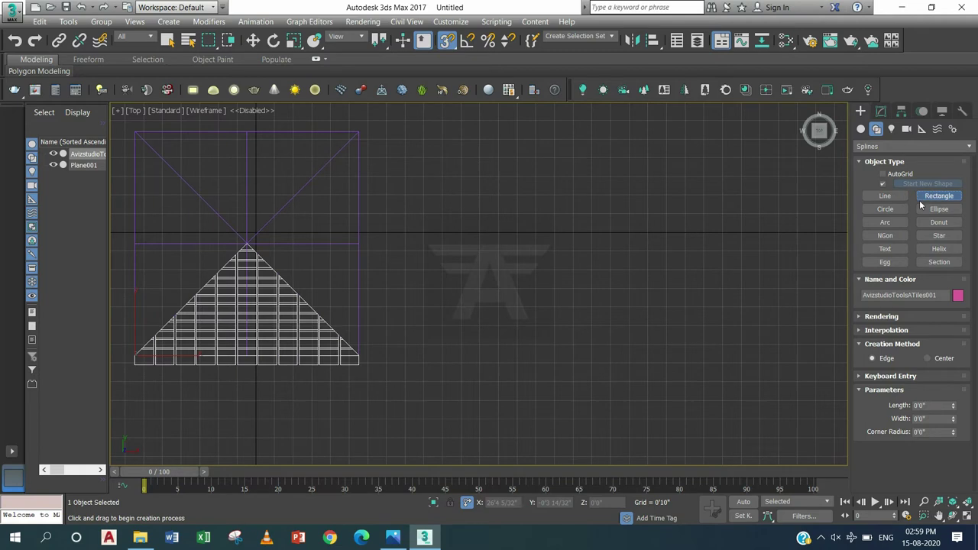
left_click_drag(530, 244, 573, 334)
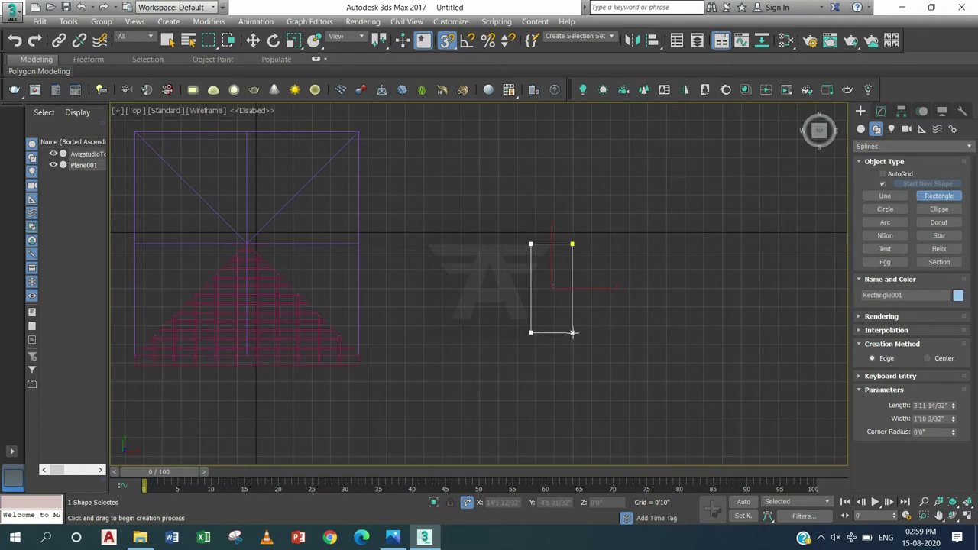
key("w")
- Set the rectangle's Length to 0'3" and Width to 0'8"
left_click(881, 110)
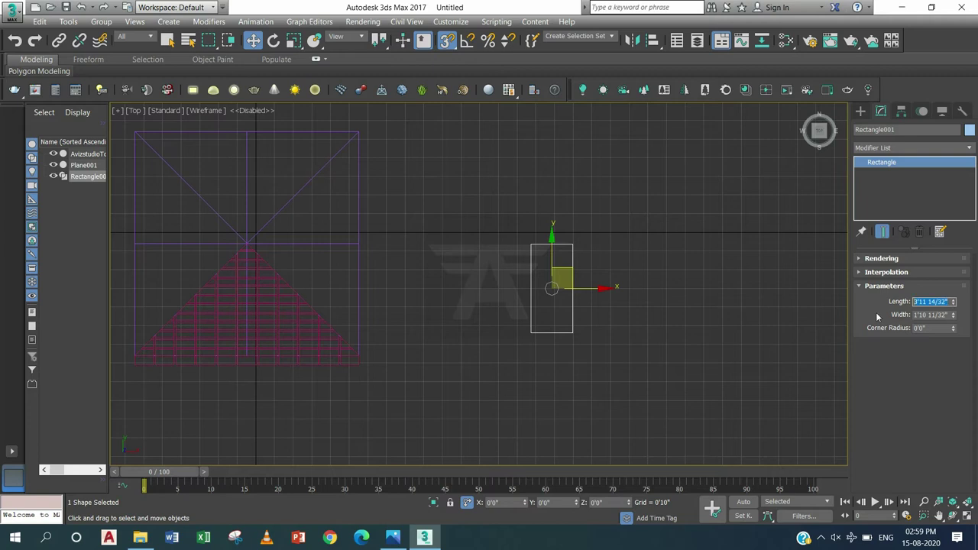
type("0'3")
key("Tab")
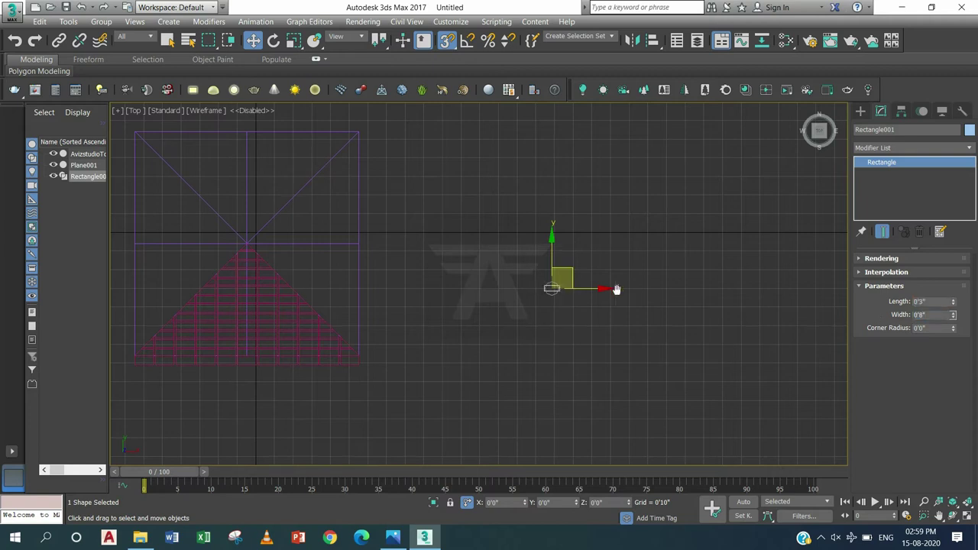
scroll(538, 289, "up", 3)
scroll(479, 234, "up", 2)
- Rotate the rectangle 90° to stand upright and view it from the front
key("e")
mouse_move(463, 215)
left_mouse_down()
mouse_move(454, 226)
mouse_move(460, 271)
left_mouse_up()
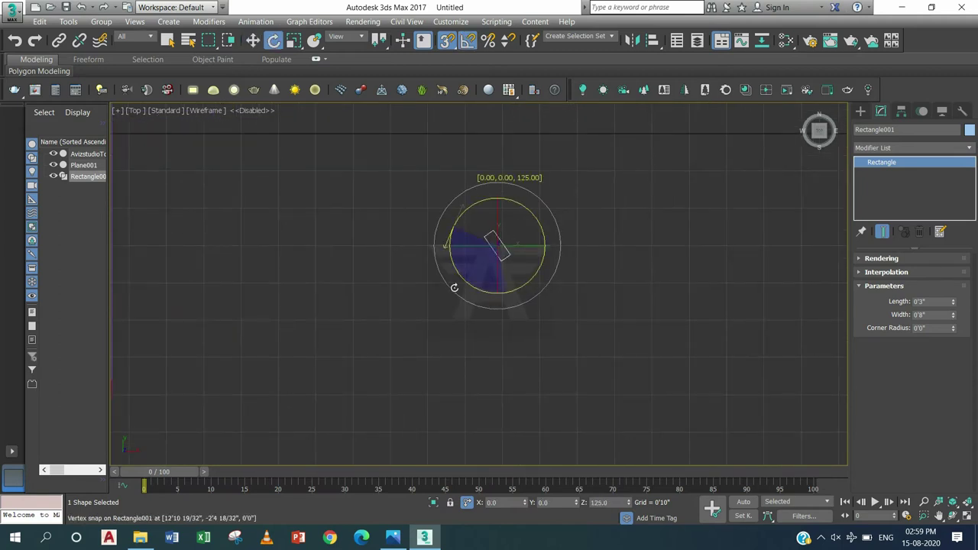
key("w")
key("f")
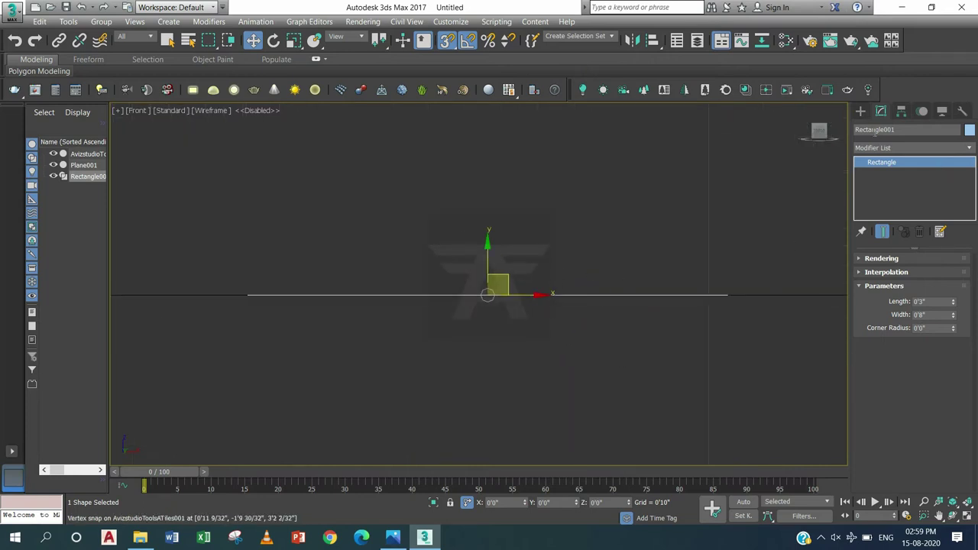
- In Front view, draw an arc spanning the rectangle's width
left_click(860, 111)
left_click(876, 128)
left_click(885, 222)
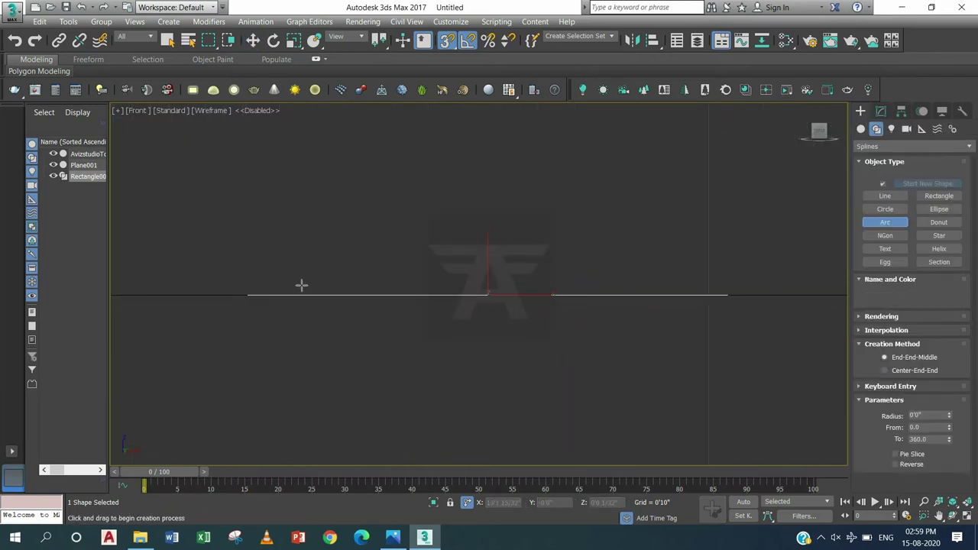
left_click_drag(249, 294, 727, 295)
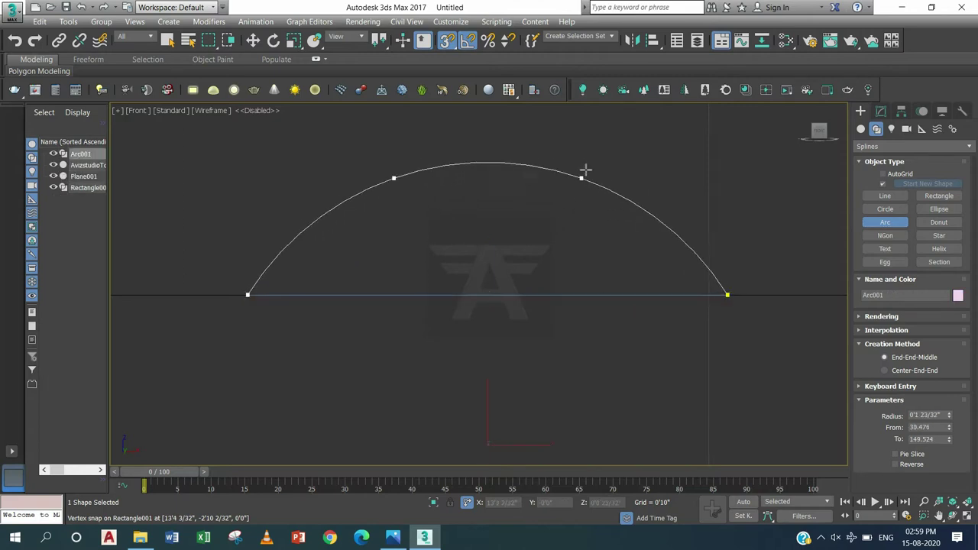
left_click(575, 177)
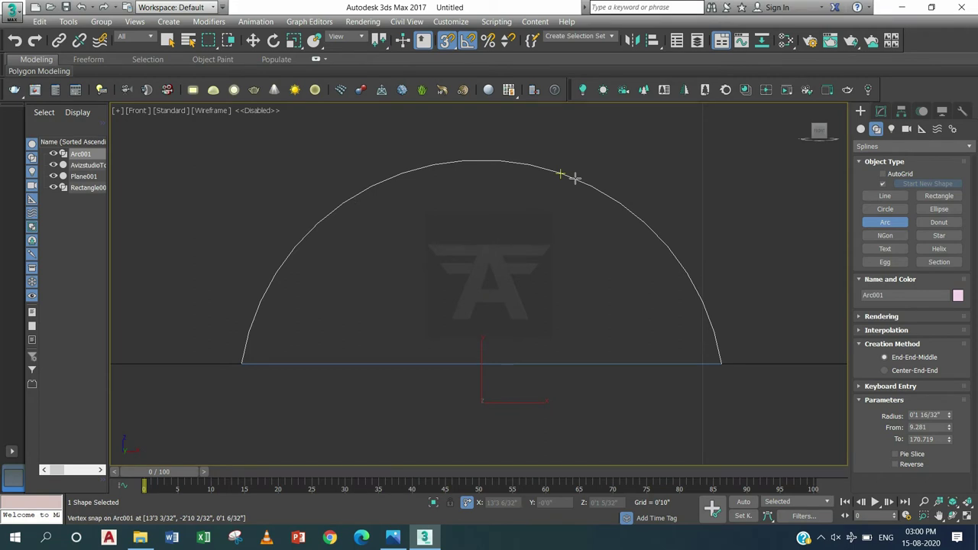
right_click(471, 248)
key("p")
key("F3")
middle_click_drag(512, 236, 556, 236, "alt")
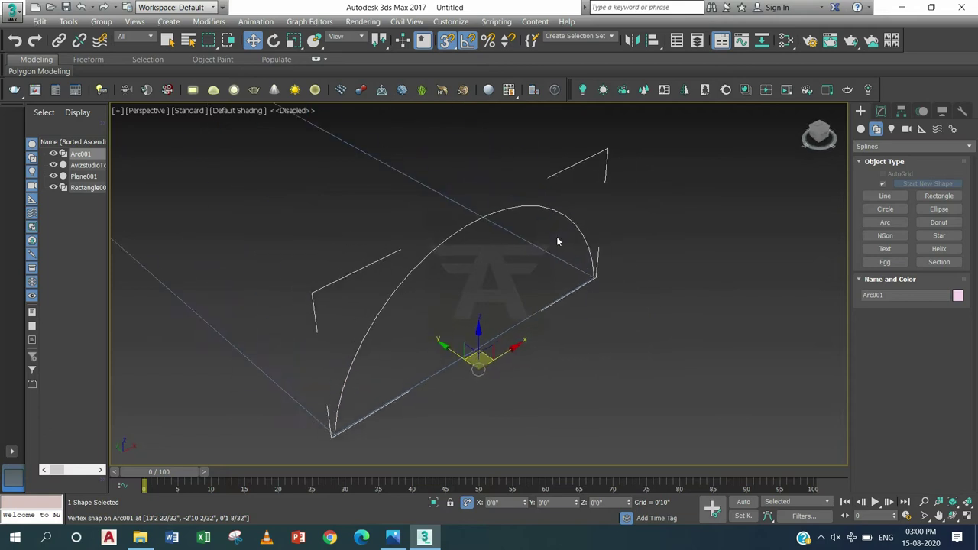
- Add an Extrude modifier to the arc with Amount 0'8"
left_click(882, 112)
left_click(908, 147)
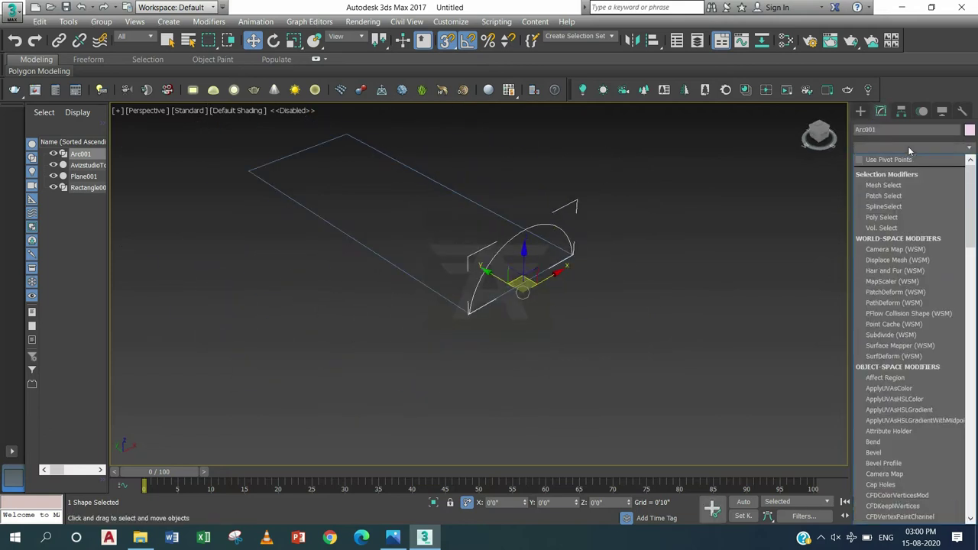
key("e")
key("x")
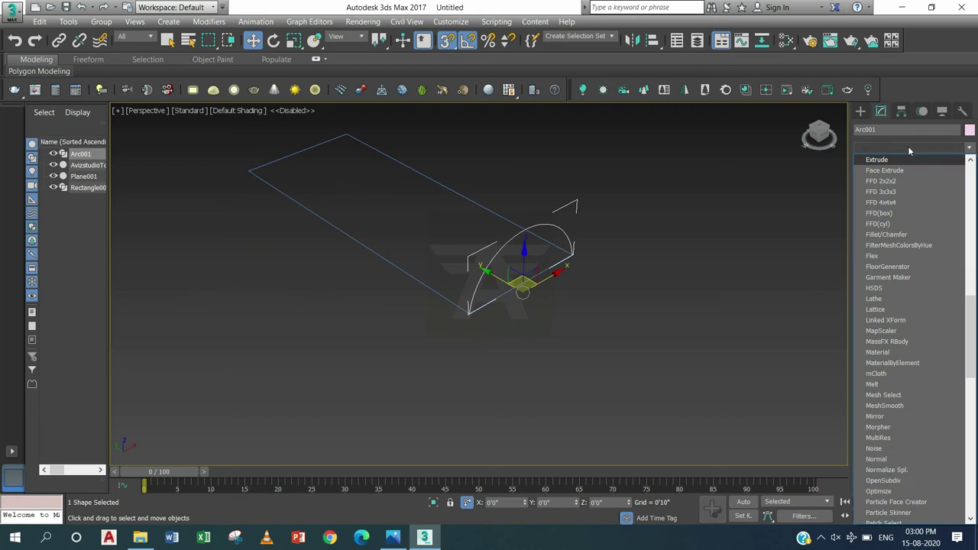
key("Return")
type("8")
key("Return")
middle_click_drag(711, 280, 539, 233)
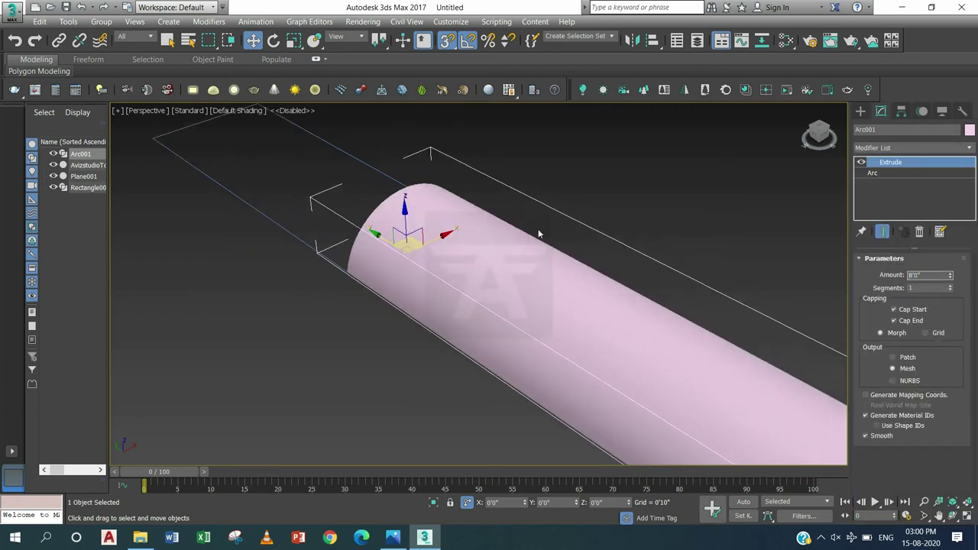
scroll(538, 233, "down", 2)
type("8")
key("Return")
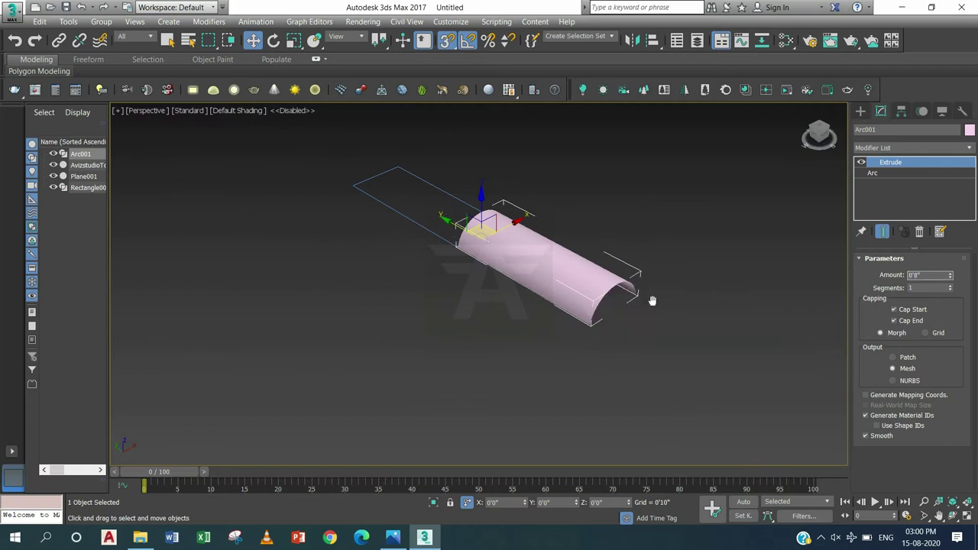
middle_click_drag(651, 300, 611, 299)
- Add a Shell modifier with Outer Amount 0'0 6/32" to give the tile thickness
left_click(933, 150)
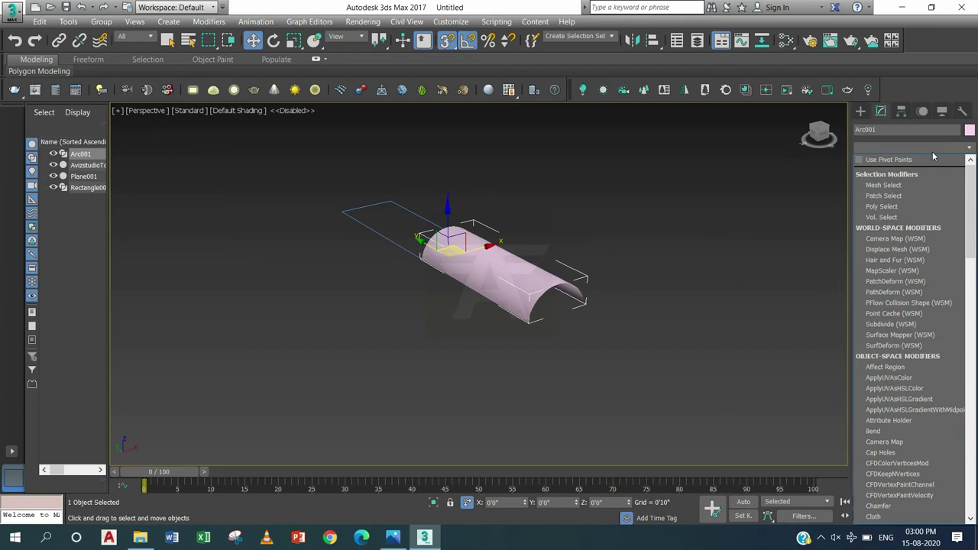
type("sh")
key("Return")
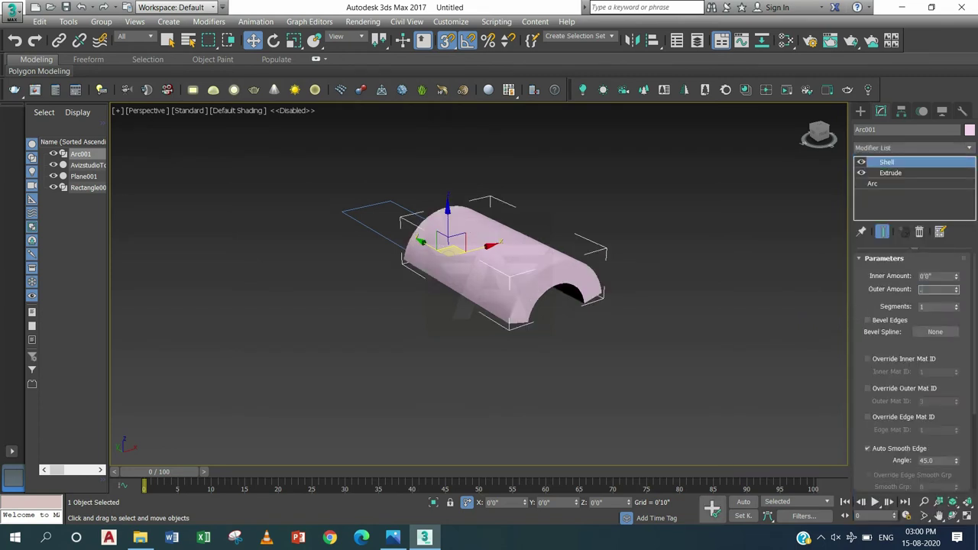
type("2")
key("Return")
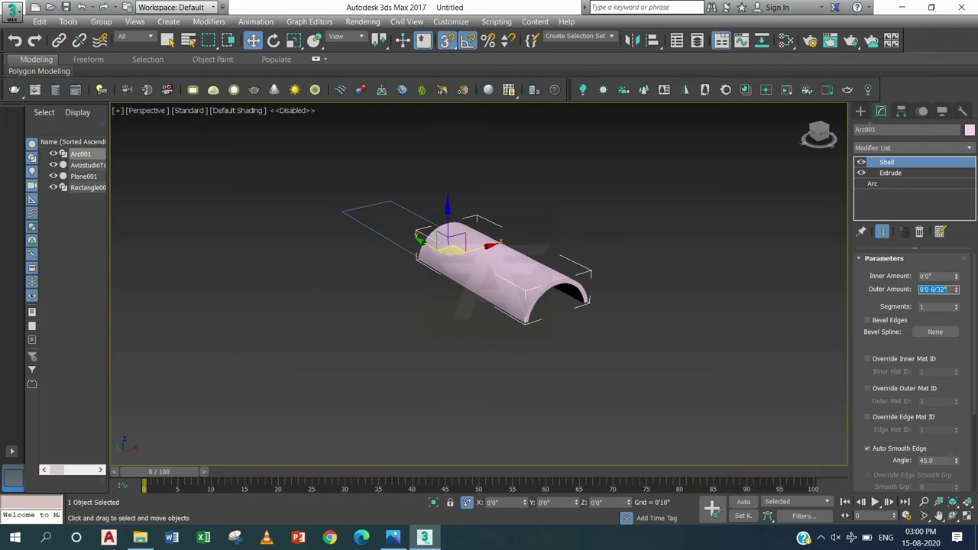
left_click(860, 112)
mouse_move(584, 246)
middle_mouse_down("alt")
mouse_move(553, 245)
mouse_move(655, 294)
middle_mouse_up("alt")
scroll(656, 295, "down", 2)
scroll(655, 294, "down", 3)
- Select AvizstudioToolsATiles001 and add Arc001 as its custom main tile
left_click(252, 241)
middle_click_drag(252, 241, 394, 296, "alt")
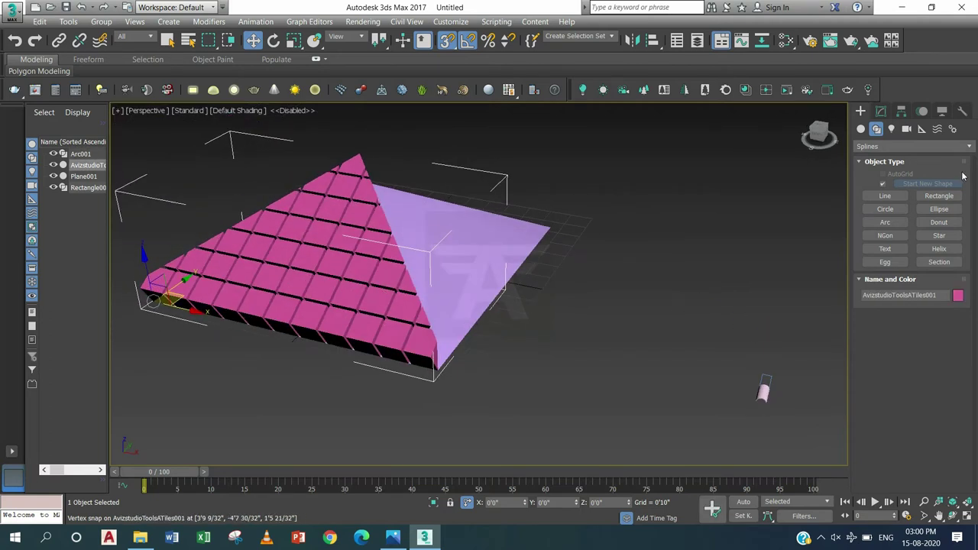
left_click(880, 112)
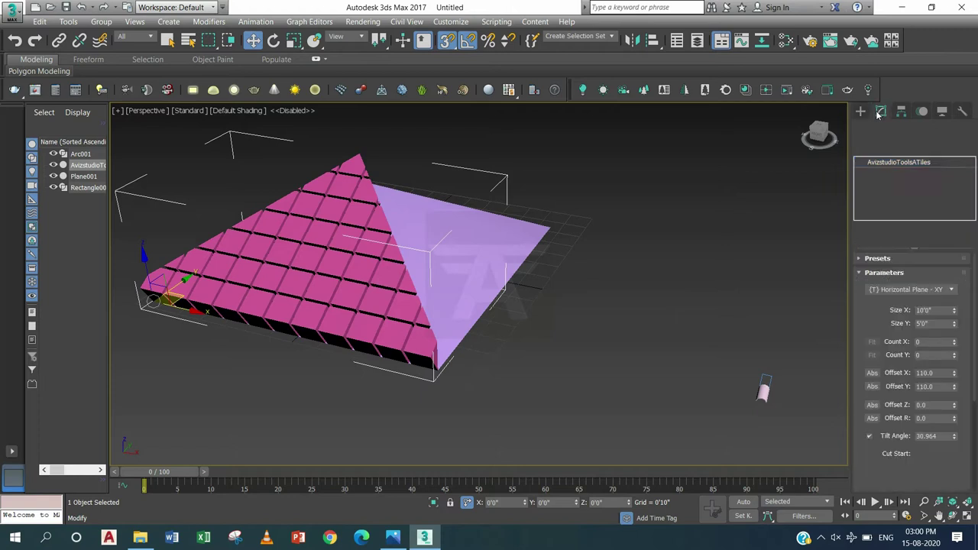
mouse_move(974, 290)
left_mouse_down()
mouse_move(970, 390)
mouse_move(974, 351)
left_mouse_up()
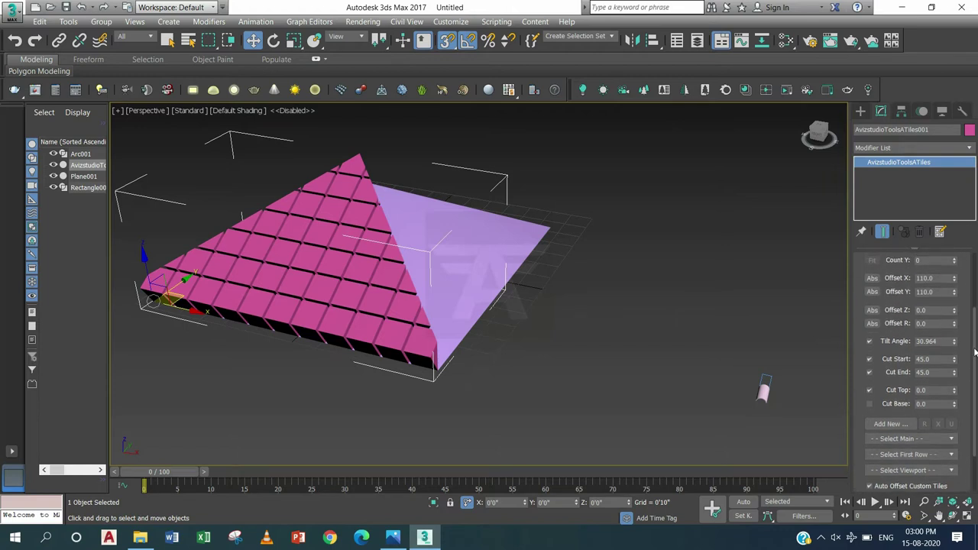
scroll(955, 355, "down", 3)
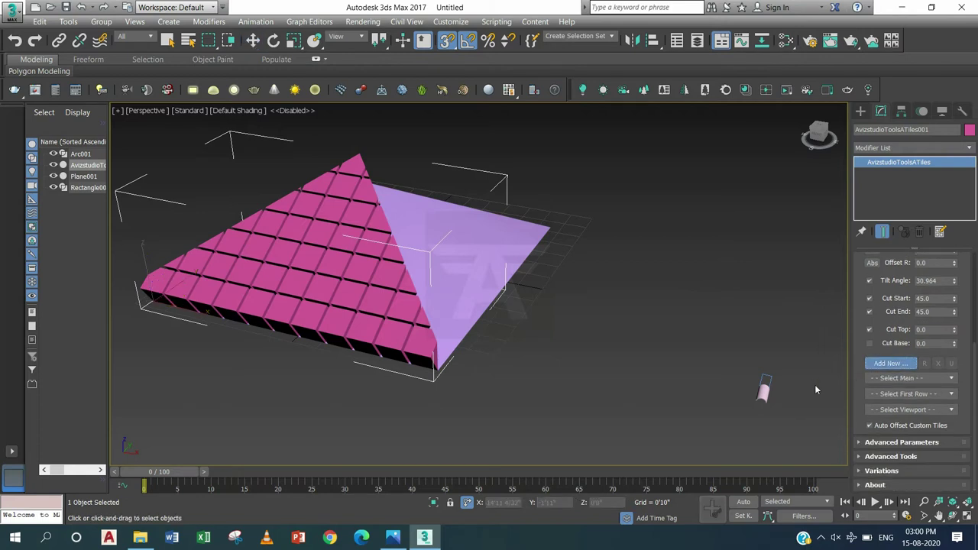
left_click(762, 392)
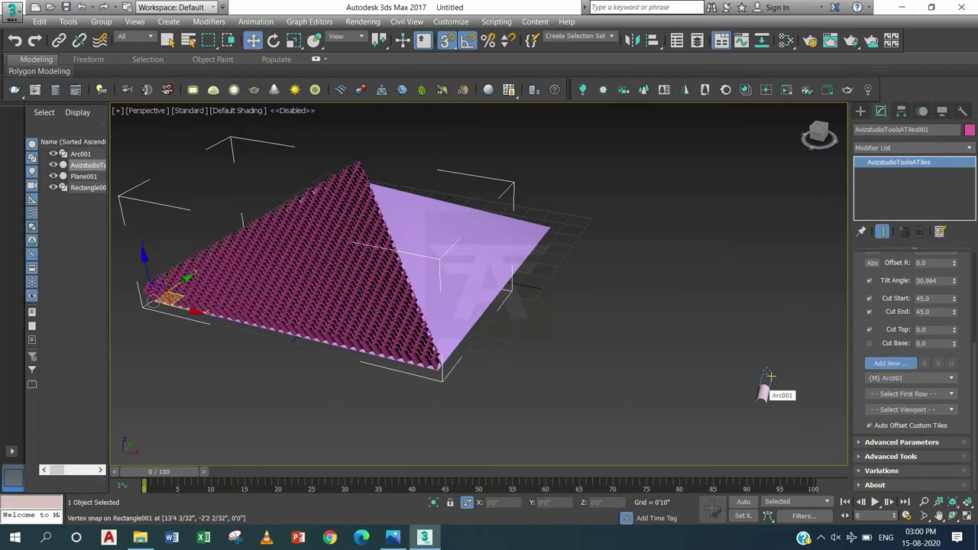
mouse_move(344, 297)
middle_mouse_down("alt")
mouse_move(472, 267)
mouse_move(353, 282)
mouse_move(328, 230)
mouse_move(356, 273)
middle_mouse_up("alt")
scroll(349, 282, "up", 3)
scroll(346, 282, "up", 2)
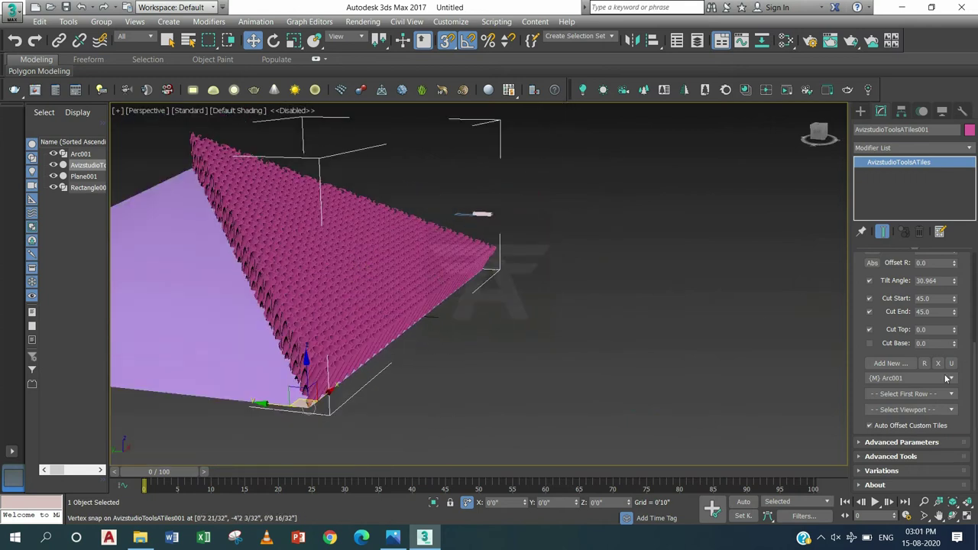
- In Advanced Parameters, set Align Rotate X to 90 so the tiles run down the slope
left_click(891, 445)
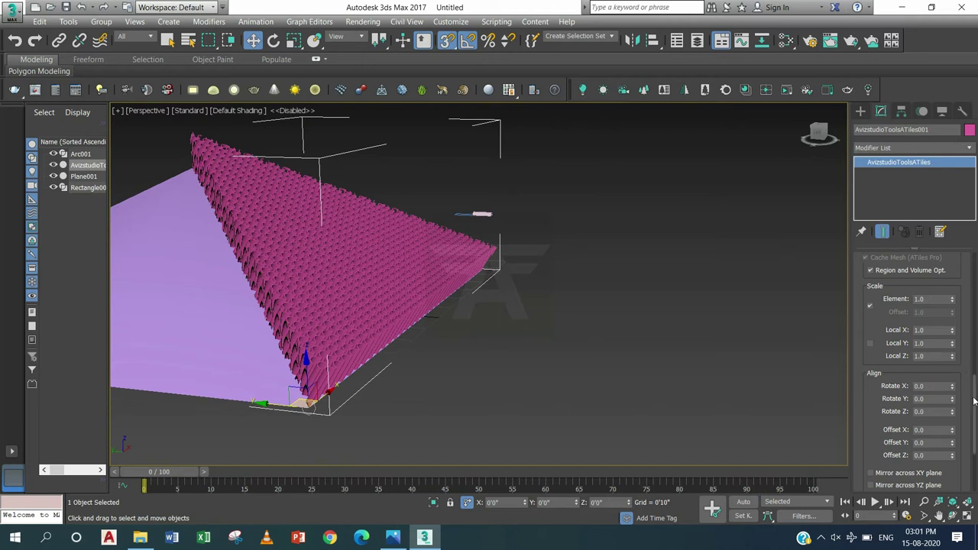
left_click_drag(974, 399, 968, 392)
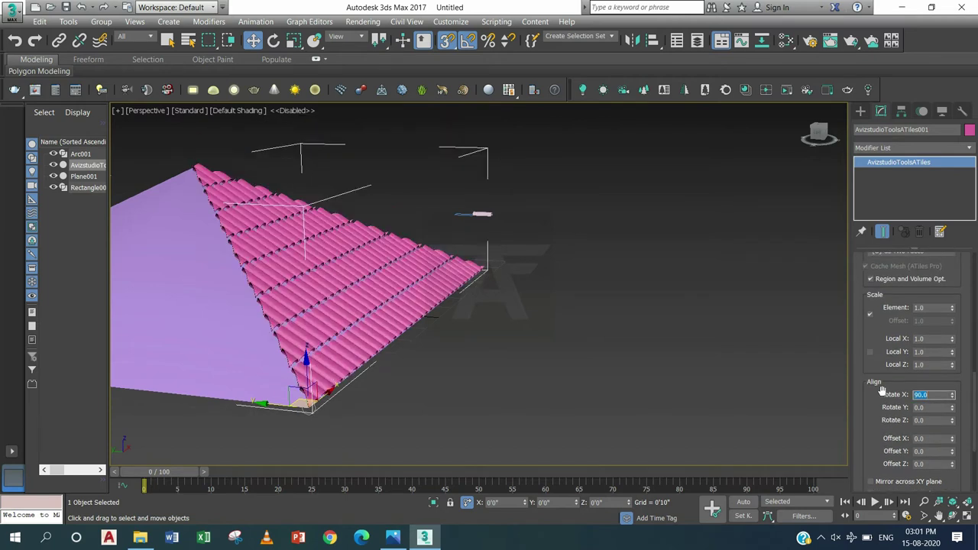
mouse_move(285, 346)
middle_mouse_down("alt")
mouse_move(269, 309)
mouse_move(290, 317)
middle_mouse_up("alt")
scroll(389, 284, "up", 3)
mouse_move(389, 285)
middle_mouse_down("alt")
mouse_move(323, 290)
mouse_move(374, 283)
middle_mouse_up("alt")
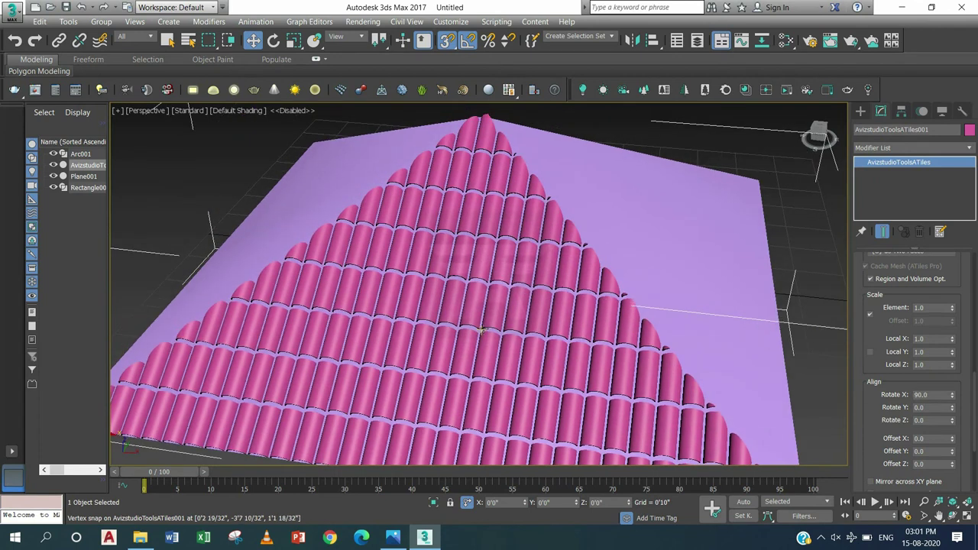
- Set the tile offsets to Offset Y 101.2 and Offset X 100.0
mouse_move(973, 402)
left_mouse_down()
mouse_move(966, 295)
mouse_move(951, 342)
left_mouse_up()
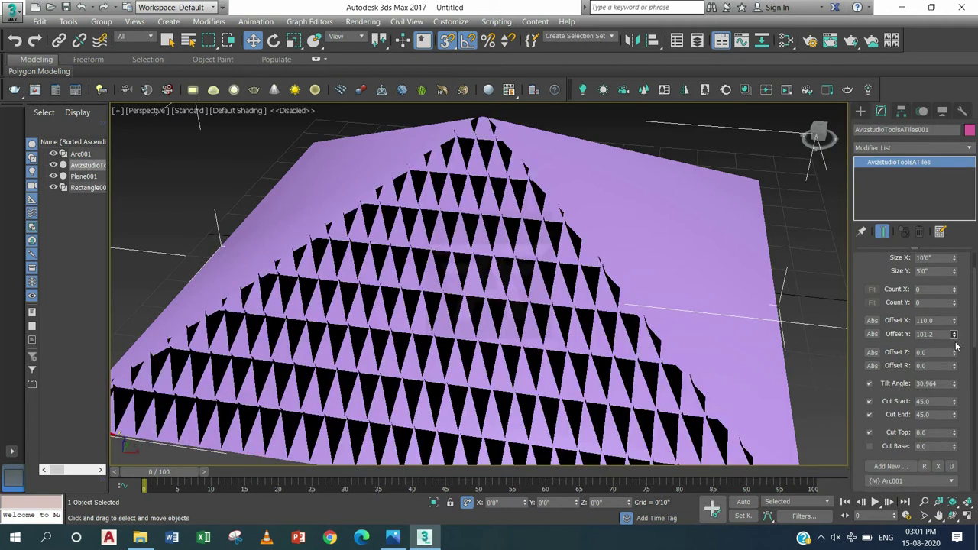
mouse_move(496, 299)
middle_mouse_down("alt")
mouse_move(524, 262)
mouse_move(498, 268)
mouse_move(500, 306)
mouse_move(484, 311)
mouse_move(580, 322)
middle_mouse_up("alt")
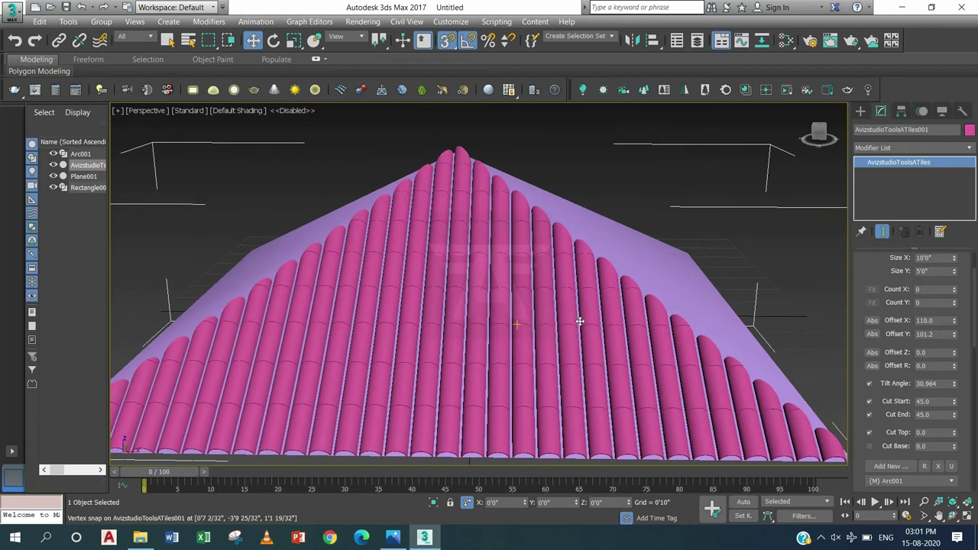
left_click_drag(954, 325, 954, 335)
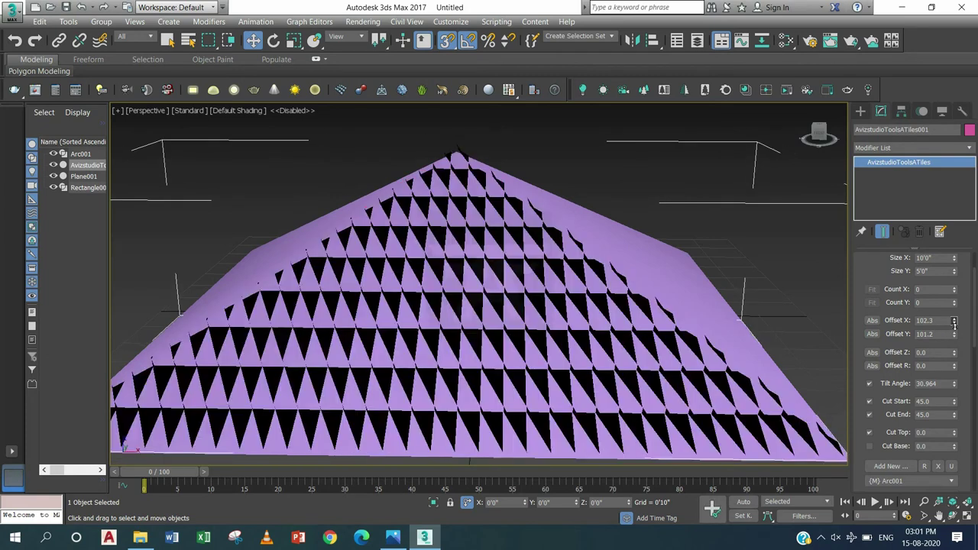
mouse_move(494, 302)
middle_mouse_down("alt")
mouse_move(493, 266)
mouse_move(530, 295)
mouse_move(490, 289)
middle_mouse_up("alt")
left_click(390, 537)
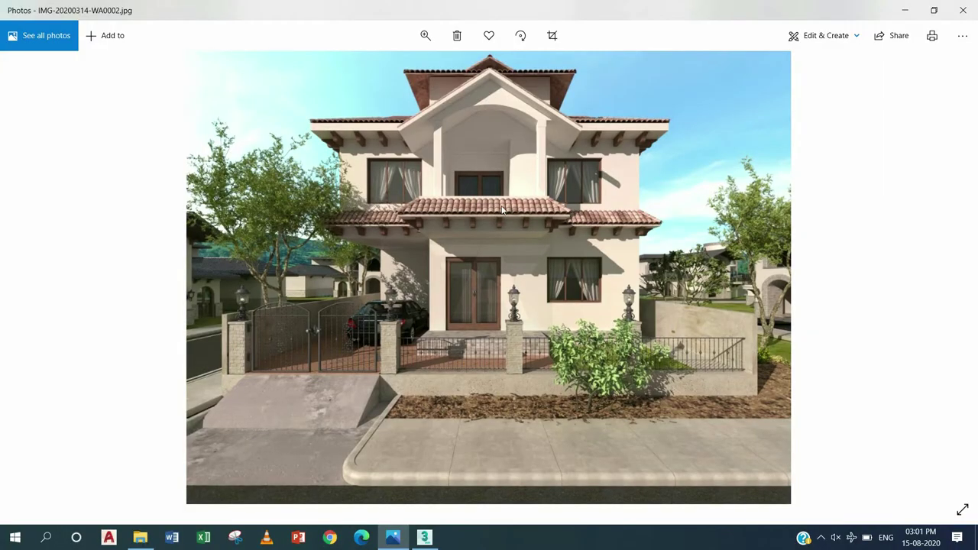
key("alt+Tab")
middle_click_drag(443, 343, 456, 325, "alt")
mouse_move(972, 329)
left_mouse_down()
mouse_move(975, 425)
mouse_move(953, 401)
left_mouse_up()
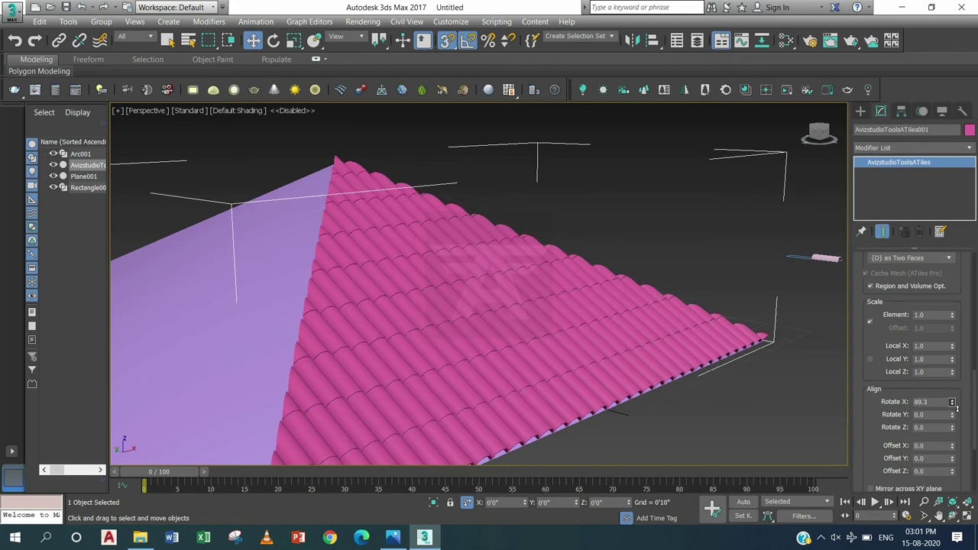
- Lower the barrel tiles' Offset Y to 99.6
mouse_move(594, 354)
middle_mouse_down("alt")
mouse_move(574, 328)
mouse_move(598, 338)
mouse_move(533, 341)
mouse_move(581, 340)
middle_mouse_up("alt")
mouse_move(975, 397)
left_mouse_down()
mouse_move(961, 304)
mouse_move(954, 321)
left_mouse_up()
mouse_move(733, 344)
middle_mouse_down("alt")
mouse_move(670, 338)
mouse_move(738, 339)
middle_mouse_up("alt")
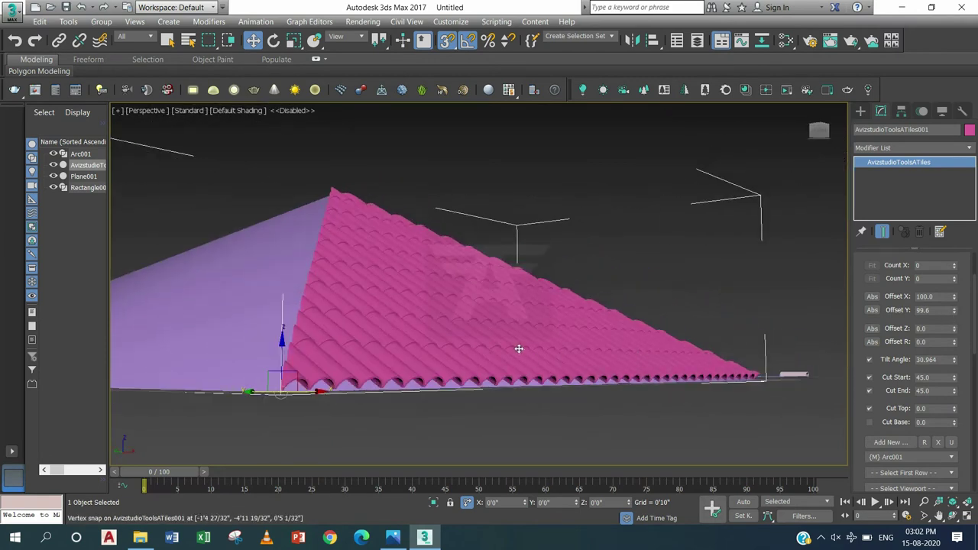
scroll(518, 349, "up", 5)
scroll(521, 350, "up", 2)
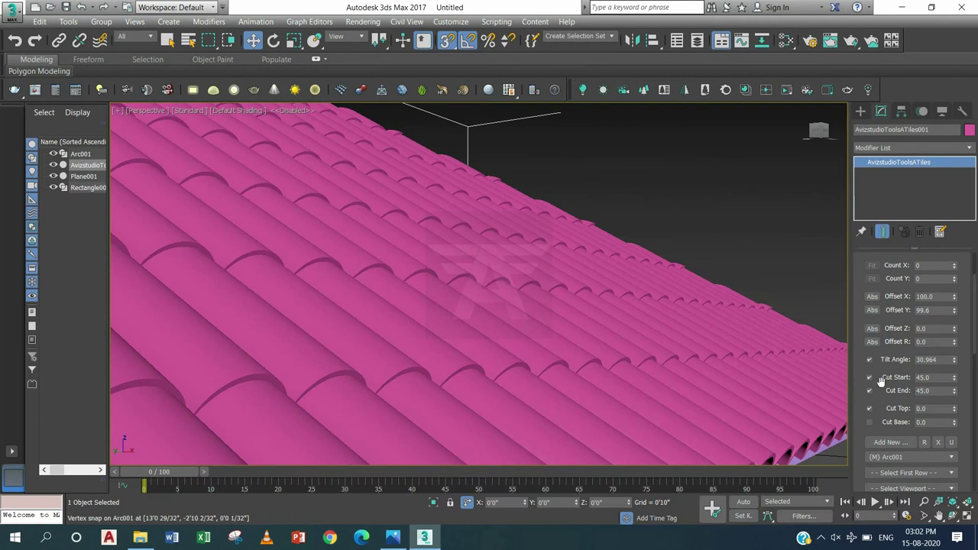
mouse_move(549, 353)
middle_mouse_down("alt")
mouse_move(517, 349)
mouse_move(561, 354)
middle_mouse_up("alt")
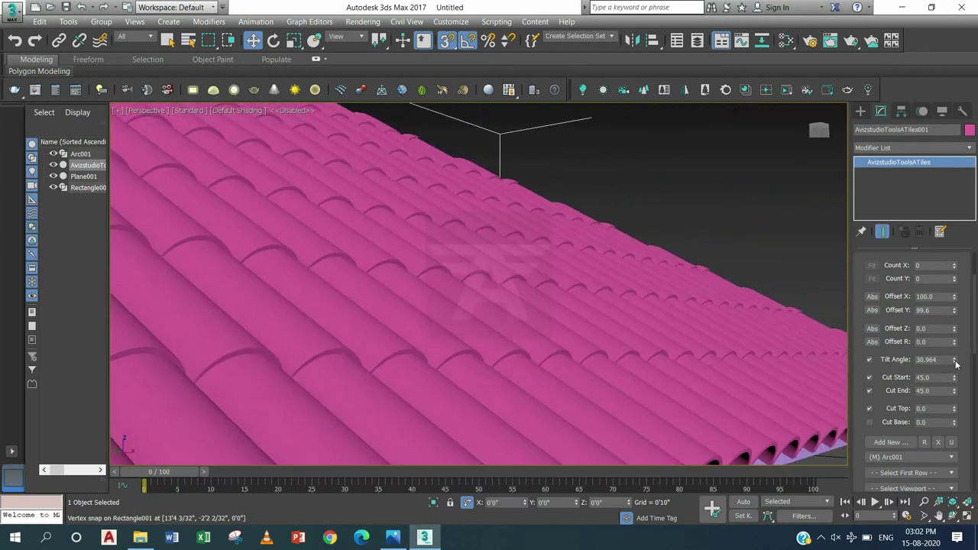
- Lower Rotate X slightly and reduce Offset Y to 97.1 to tighten the tile rows
left_click_drag(974, 332, 962, 420)
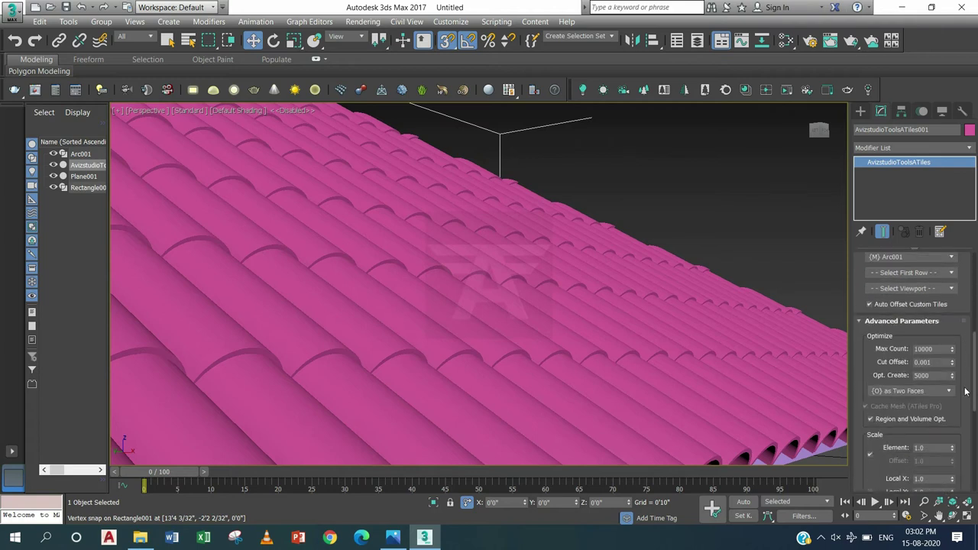
scroll(962, 420, "down", 2)
left_click_drag(954, 395, 968, 299)
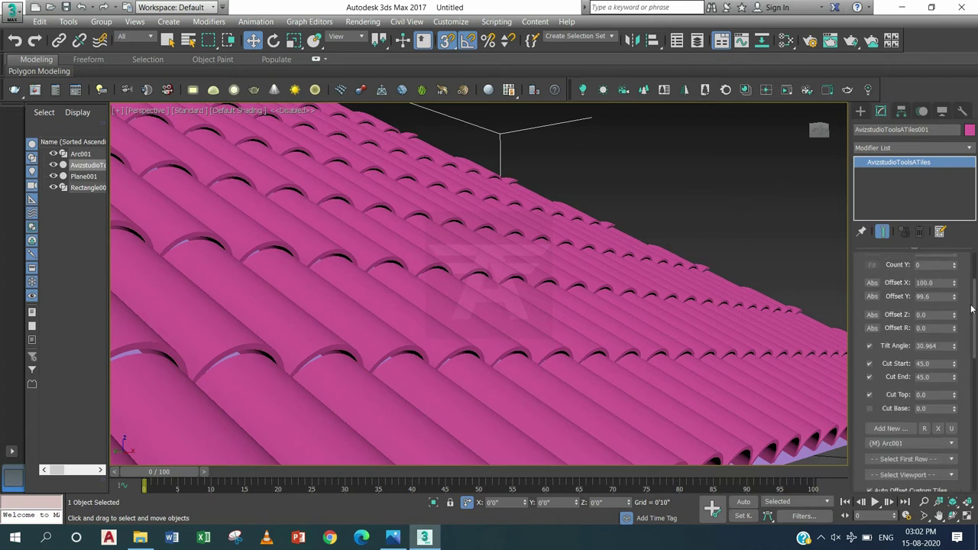
left_click_drag(954, 321, 951, 321)
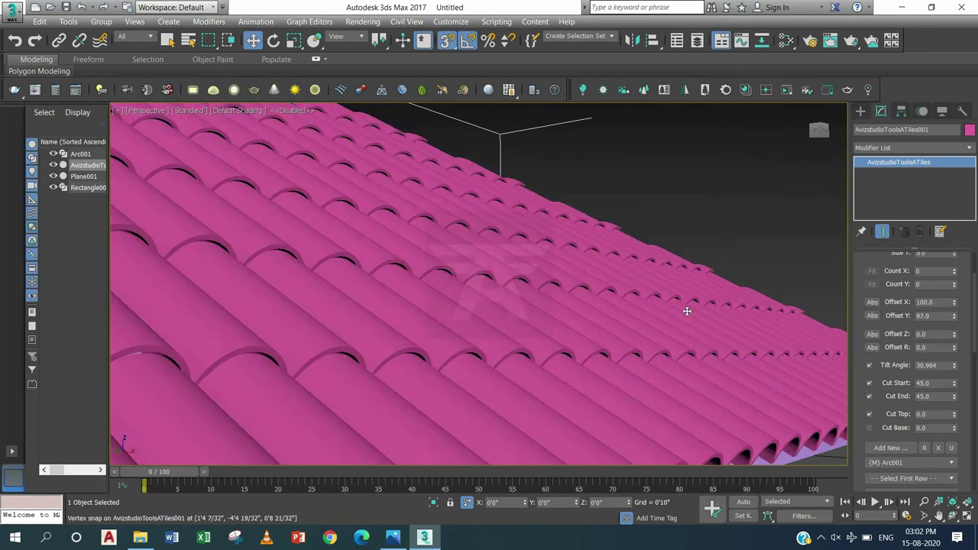
middle_click_drag(688, 309, 650, 308, "alt")
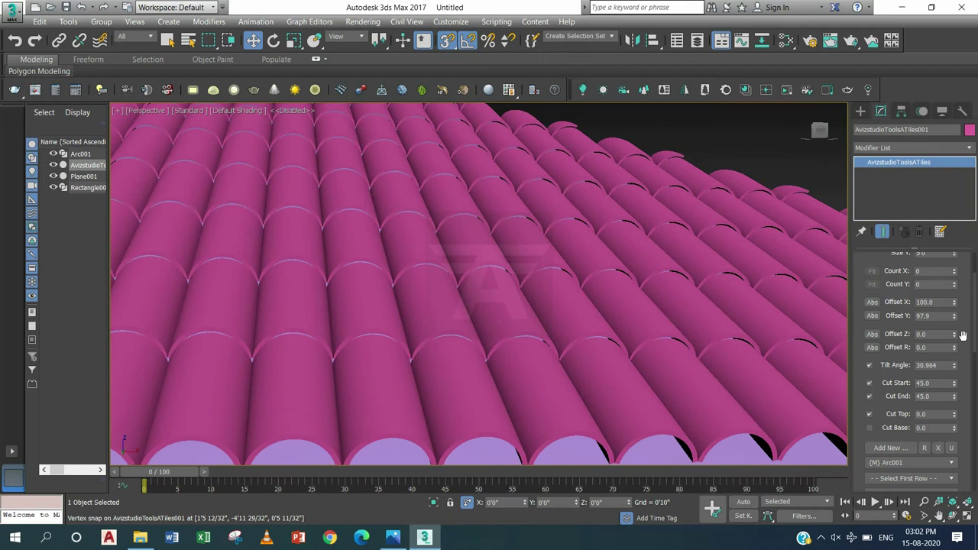
left_click_drag(956, 323, 954, 320)
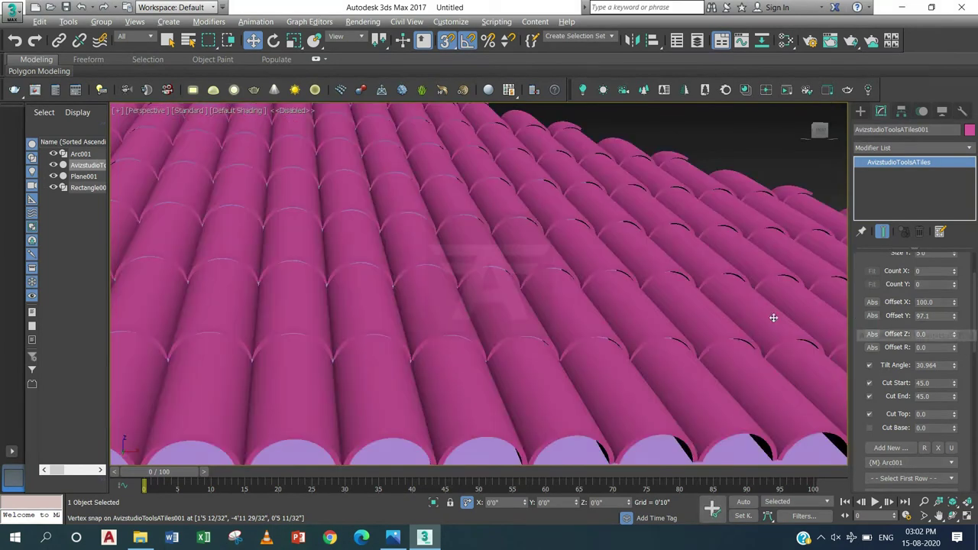
mouse_move(773, 318)
middle_mouse_down("alt")
mouse_move(710, 323)
mouse_move(735, 334)
mouse_move(707, 332)
mouse_move(719, 332)
middle_mouse_up("alt")
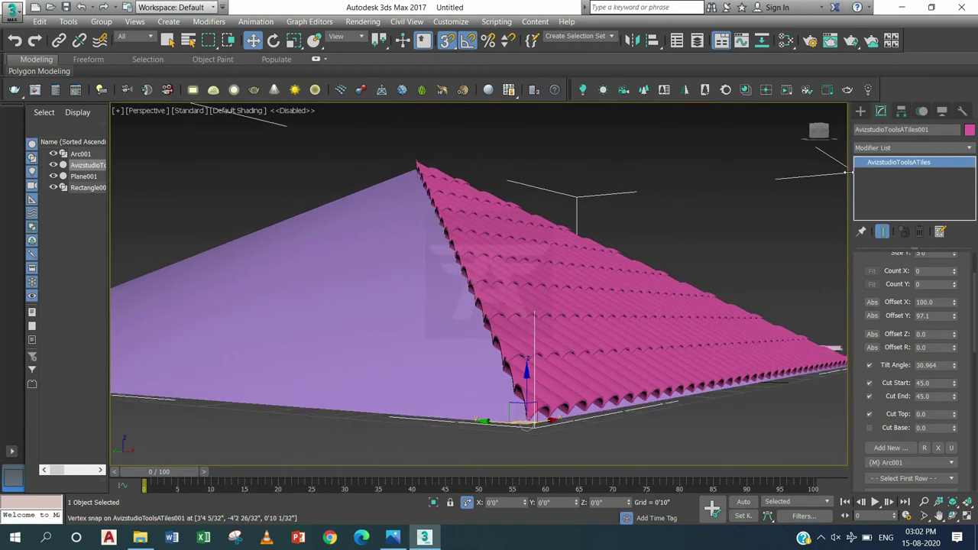
- Return to the Create panel's Avizstudio Tools object types
left_click(861, 112)
mouse_move(535, 298)
middle_mouse_down("alt")
mouse_move(523, 287)
mouse_move(530, 243)
middle_mouse_up("alt")
scroll(529, 243, "down", 2)
left_click(861, 128)
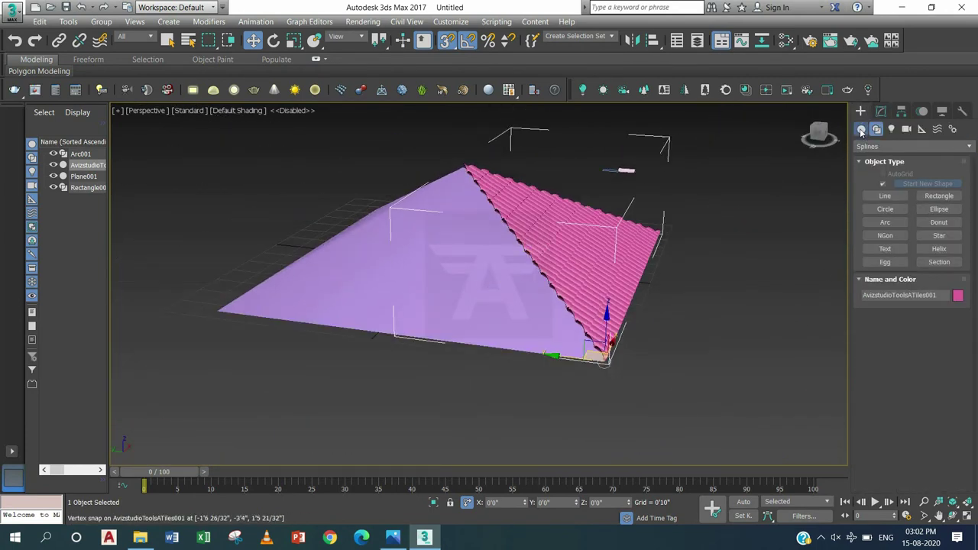
- Create ATiles002 barrel tiles on the front roof face from its two lower corners to the apex
left_click(884, 186)
left_click(597, 358)
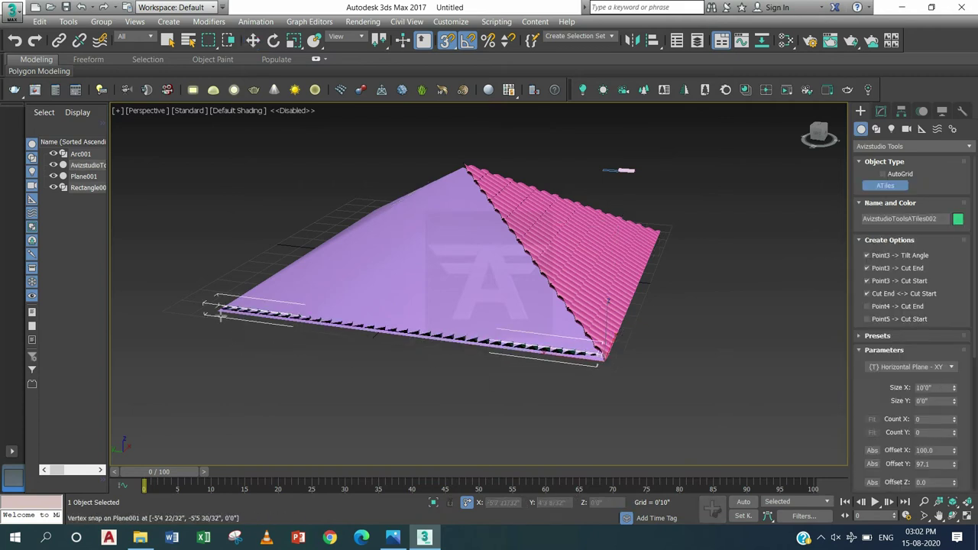
left_click(221, 310)
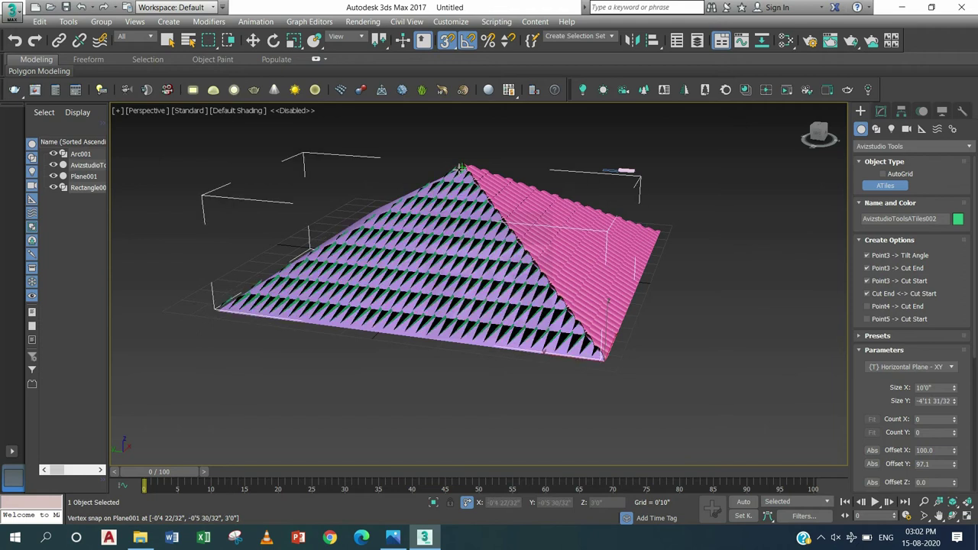
left_click(451, 170)
middle_click_drag(425, 222, 489, 243, "alt")
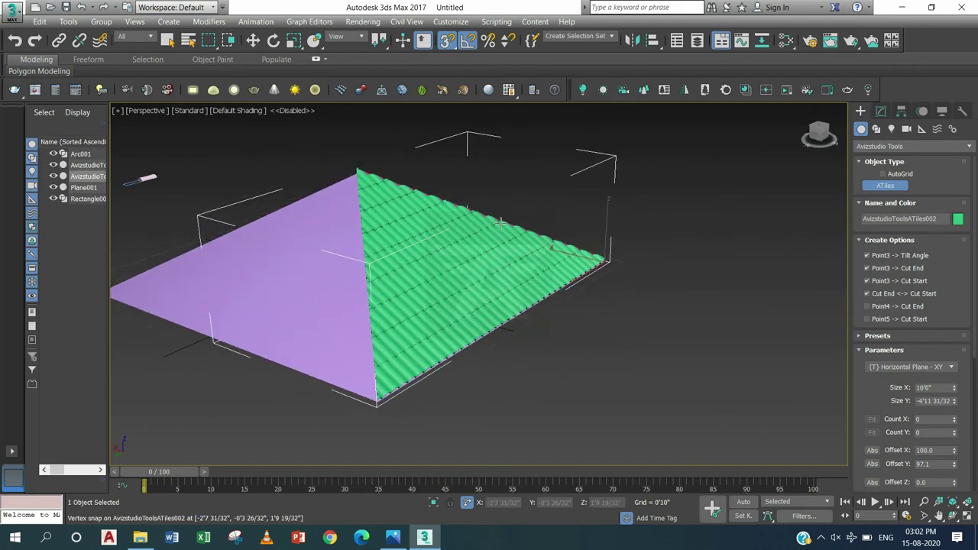
scroll(493, 243, "up", 3)
scroll(496, 245, "up", 2)
scroll(496, 244, "down", 2)
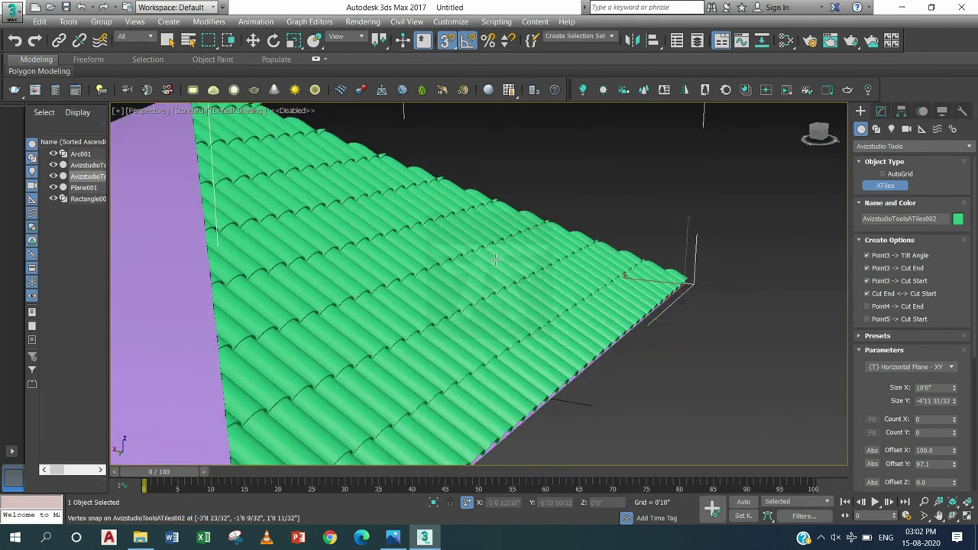
scroll(496, 244, "down", 2)
scroll(497, 319, "down", 2)
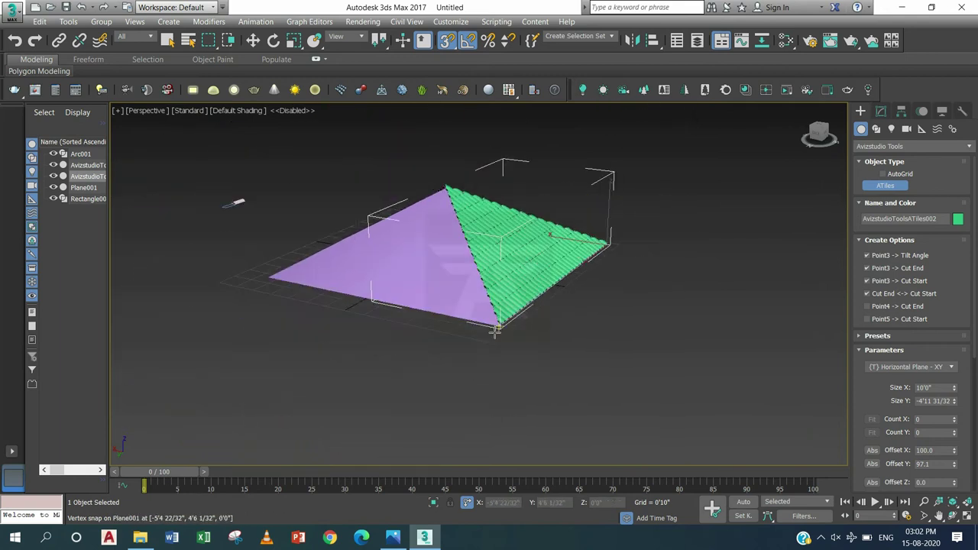
- Tile the next hip face with barrel tiles as ATiles003, running up to the apex
left_click(496, 321)
left_click(267, 278)
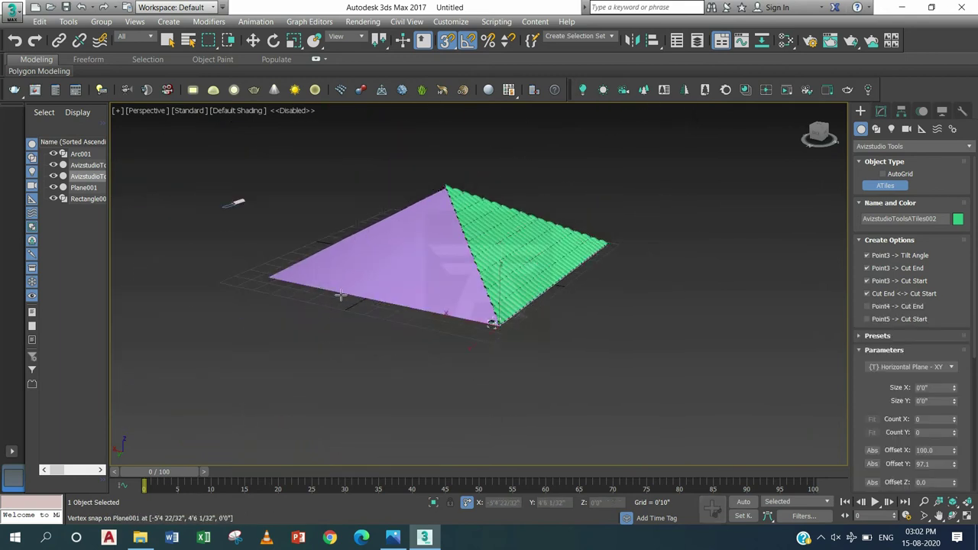
left_click(500, 325)
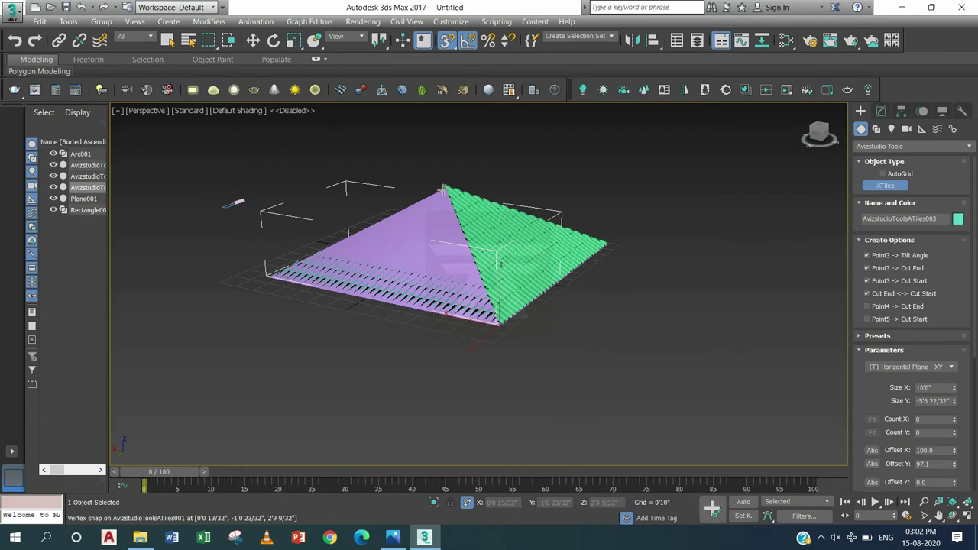
scroll(445, 189, "up", 4)
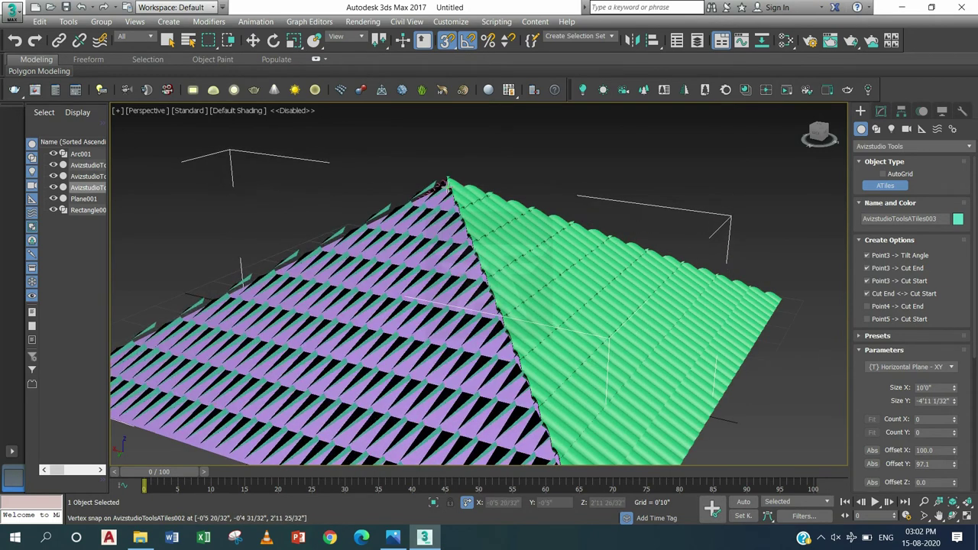
left_click(448, 186)
mouse_move(448, 185)
middle_mouse_down("alt")
mouse_move(432, 216)
mouse_move(496, 220)
middle_mouse_up("alt")
scroll(496, 221, "down", 5)
scroll(473, 284, "down", 3)
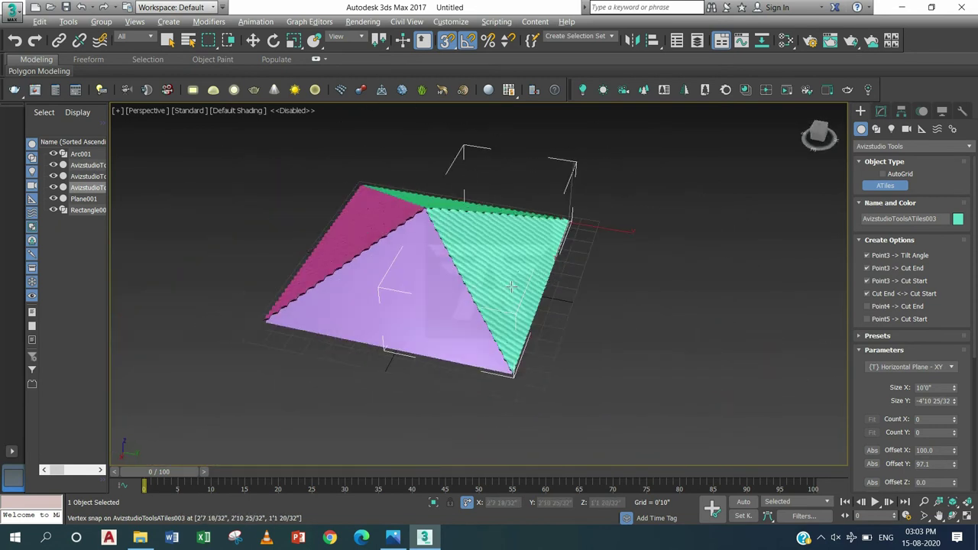
- Tile the last hip face with barrel tiles as ATiles004, extending up to the apex
left_click(412, 360)
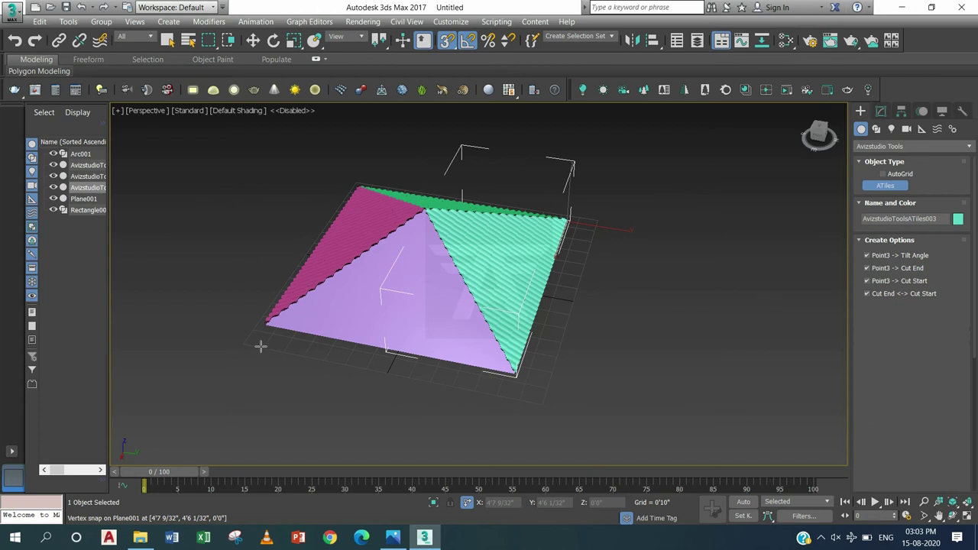
left_click(263, 324)
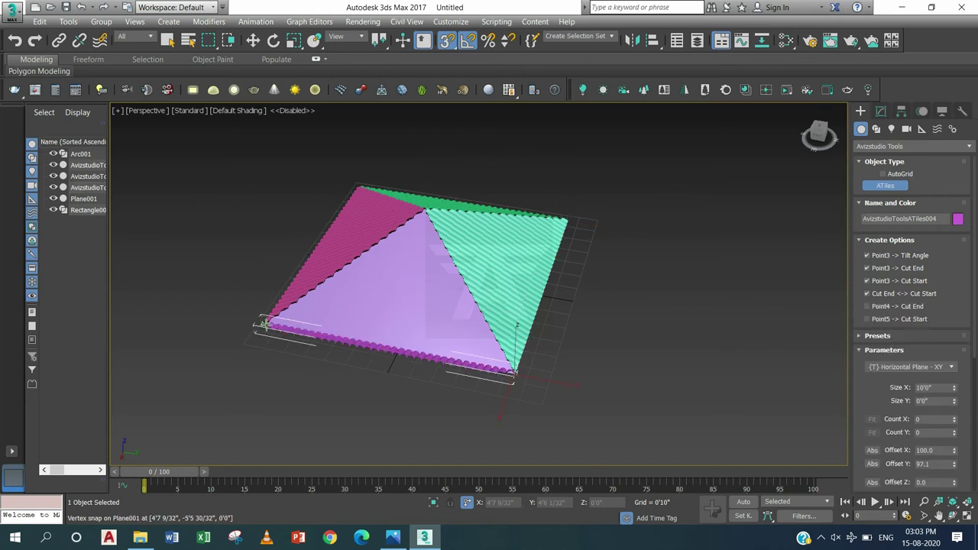
left_click(514, 373)
left_click(426, 206)
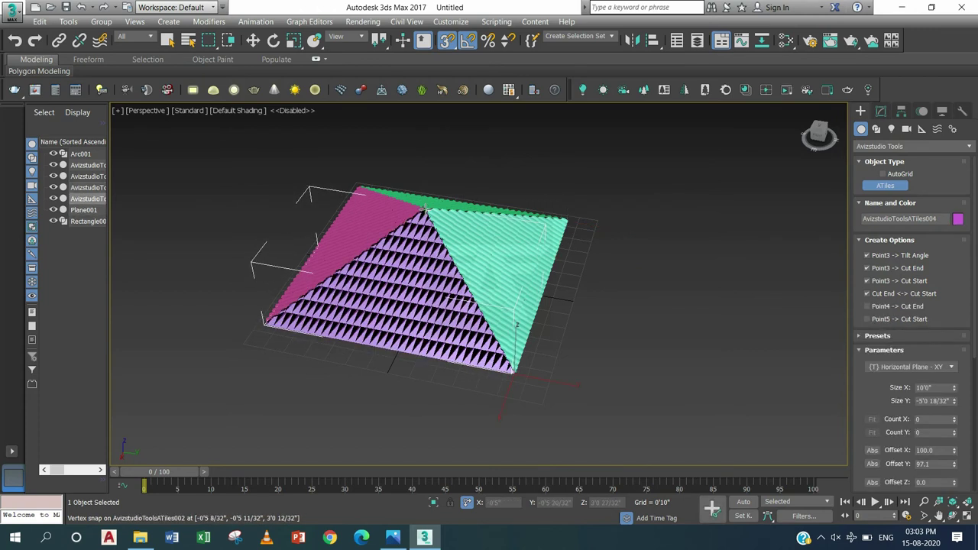
mouse_move(426, 211)
middle_mouse_down("alt")
mouse_move(396, 236)
mouse_move(349, 236)
middle_mouse_up("alt")
scroll(458, 280, "up", 5)
scroll(437, 238, "up", 2)
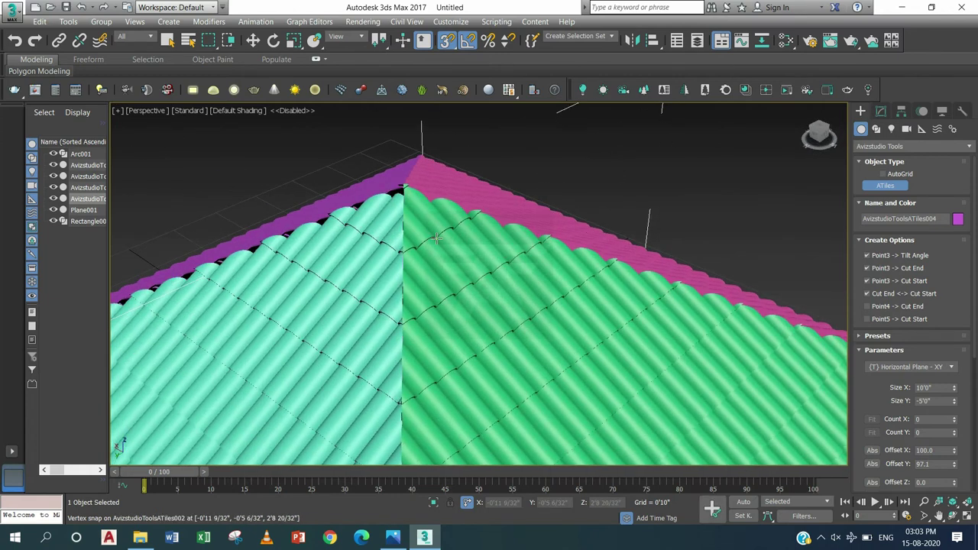
scroll(437, 239, "down", 5)
left_click(881, 112)
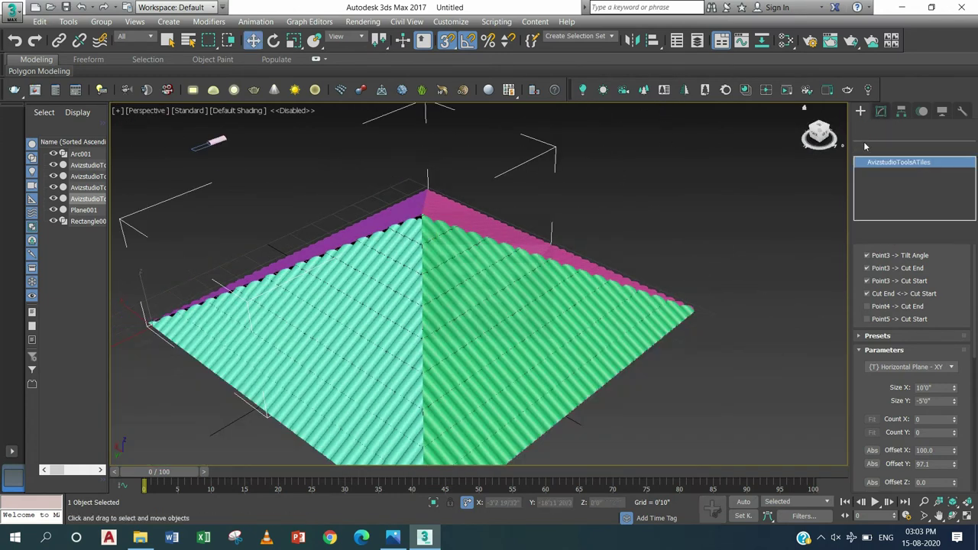
- Start a new ATiles object with the Straight Line - Y layout for ridge tiles
left_click(861, 112)
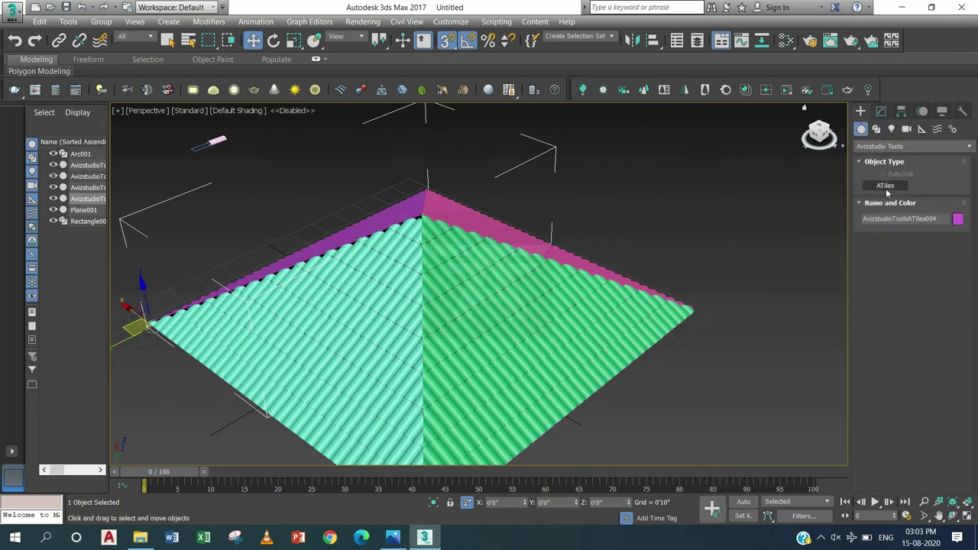
left_click(885, 186)
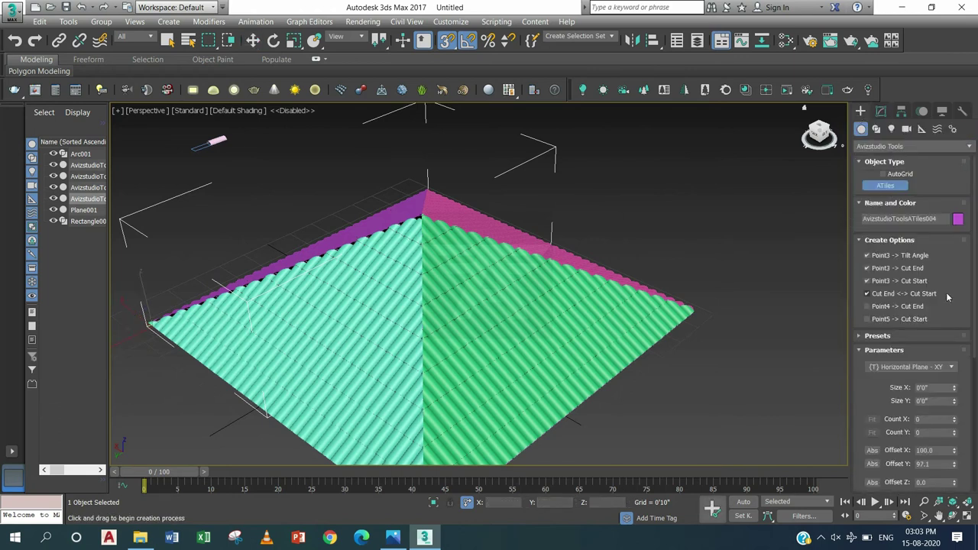
left_click(935, 367)
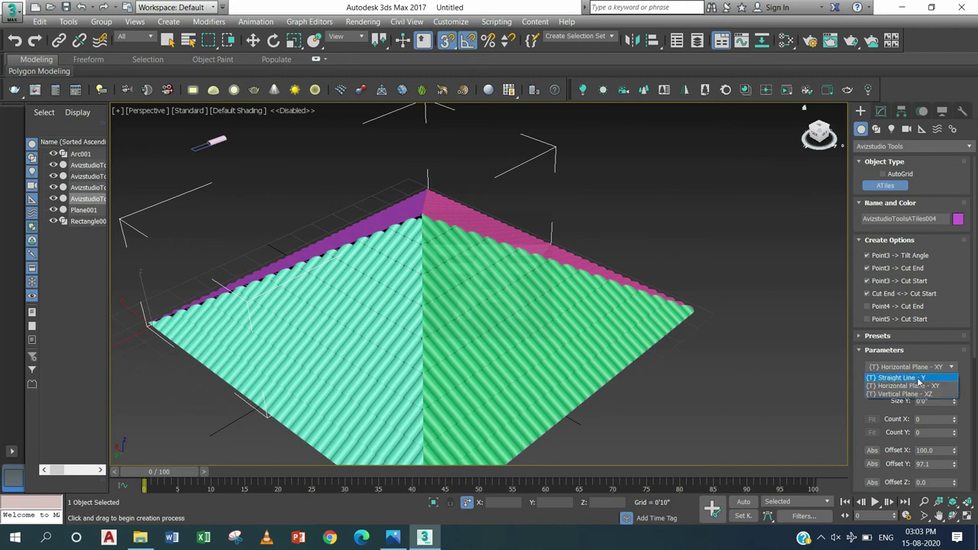
left_click(919, 380)
- Lay ATiles005 ridge tiles from the hip's bottom corner to the apex, then inspect the fit
mouse_move(683, 343)
middle_mouse_down("alt")
mouse_move(693, 299)
mouse_move(716, 280)
mouse_move(653, 352)
middle_mouse_up("alt")
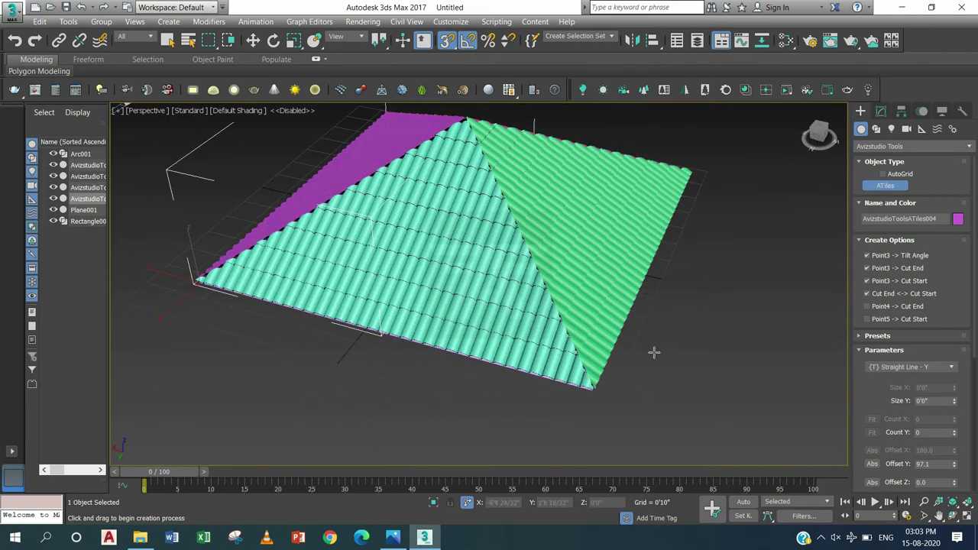
left_click(593, 393)
left_click(468, 120)
left_click(594, 388)
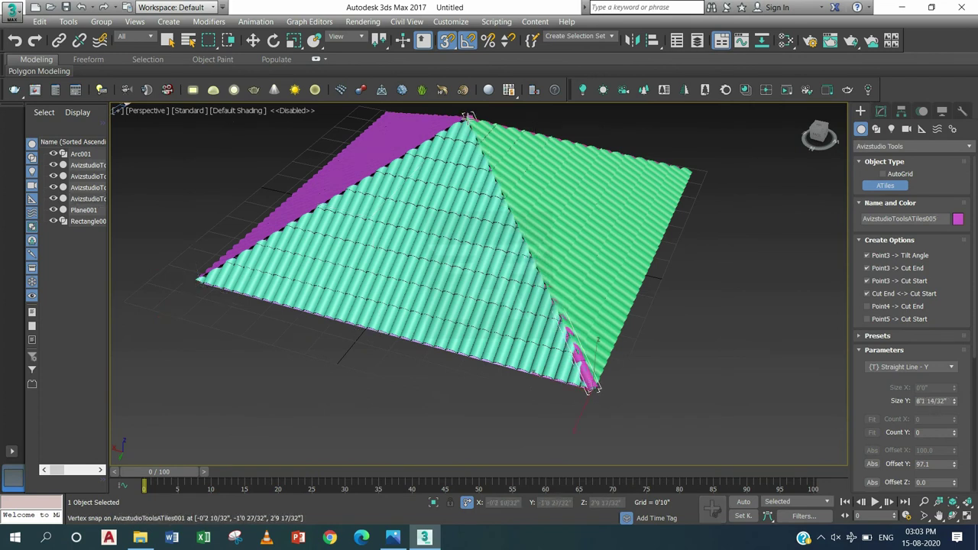
left_click(595, 388)
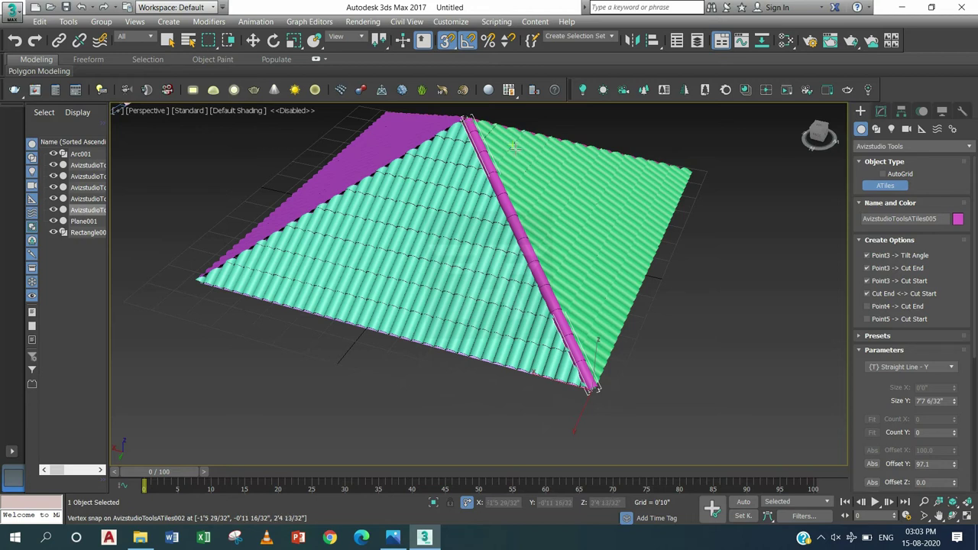
key("w")
middle_click_drag(512, 194, 471, 222, "alt")
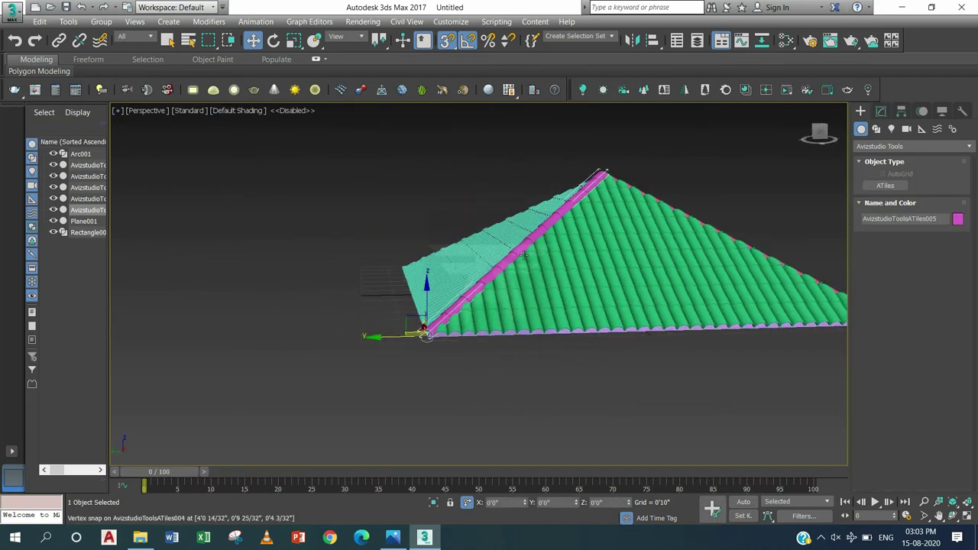
scroll(522, 254, "up", 5)
mouse_move(521, 253)
middle_mouse_down("alt")
mouse_move(614, 269)
mouse_move(627, 262)
mouse_move(586, 281)
mouse_move(869, 195)
middle_mouse_up("alt")
scroll(614, 269, "down", 5)
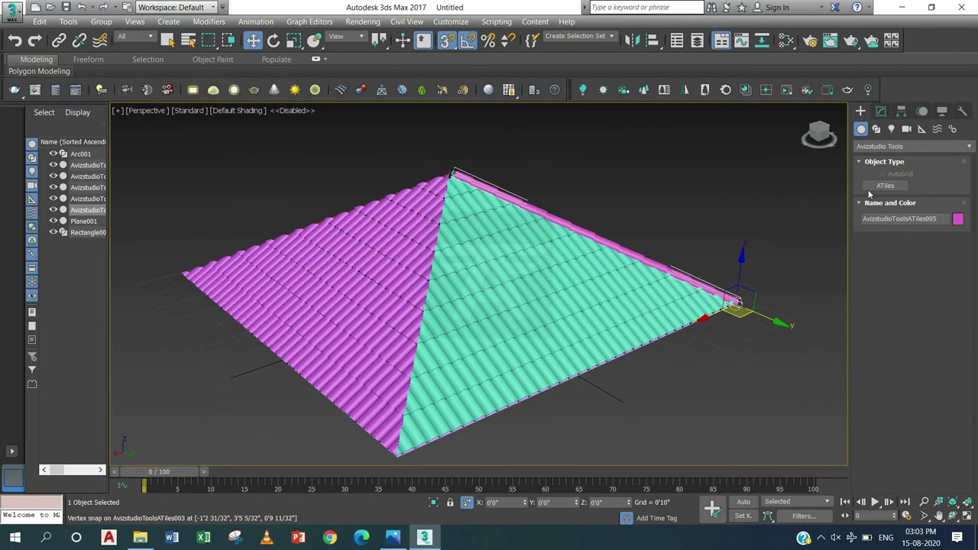
- Lay ATiles006 ridge tiles along the next hip edge from the bottom corner to the apex
left_click(895, 187)
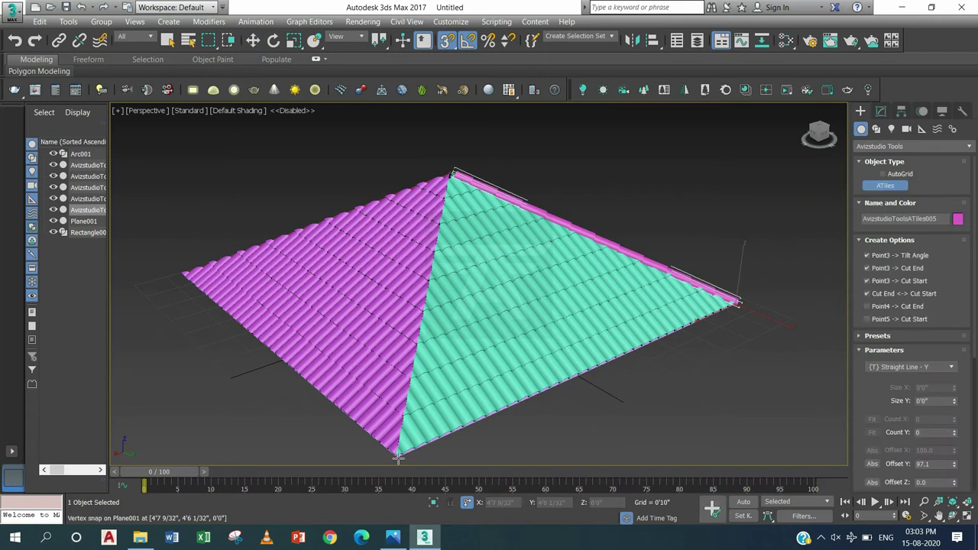
left_click_drag(397, 451, 448, 173)
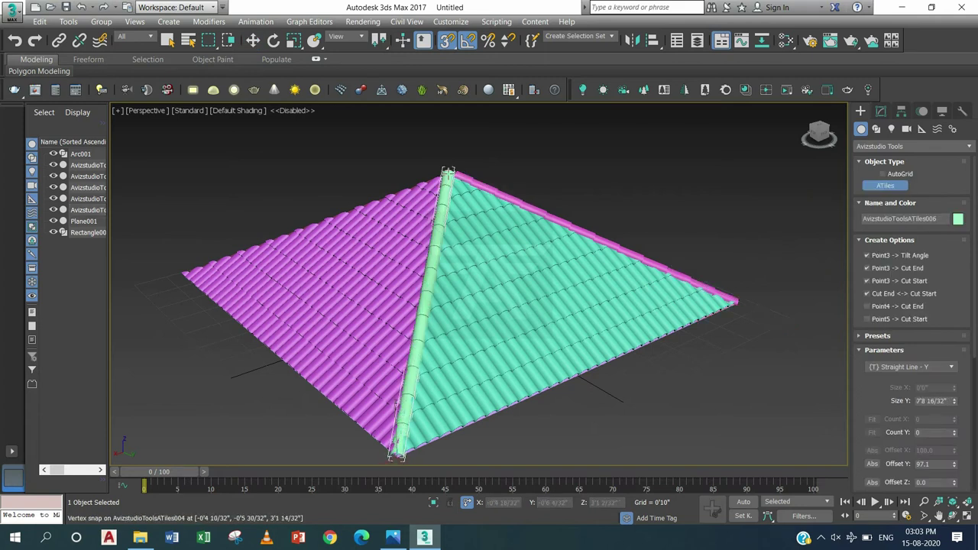
middle_click_drag(448, 173, 397, 178, "alt")
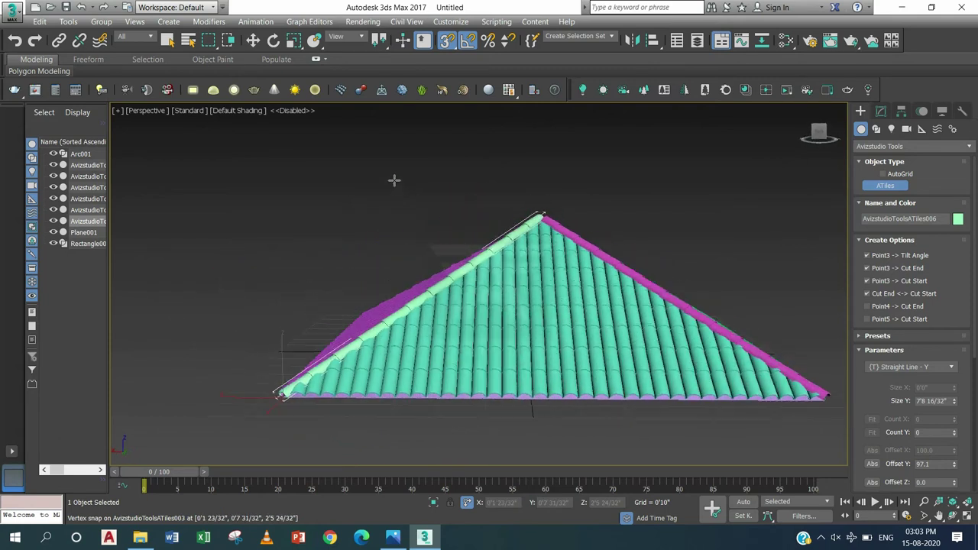
left_click(881, 111)
left_click(861, 111)
mouse_move(670, 305)
middle_mouse_down()
mouse_move(631, 284)
mouse_move(702, 300)
mouse_move(817, 276)
middle_mouse_up()
- Add ATiles007 ridge tiles from another hip's bottom corner to the apex and inspect the roof
left_click(898, 186)
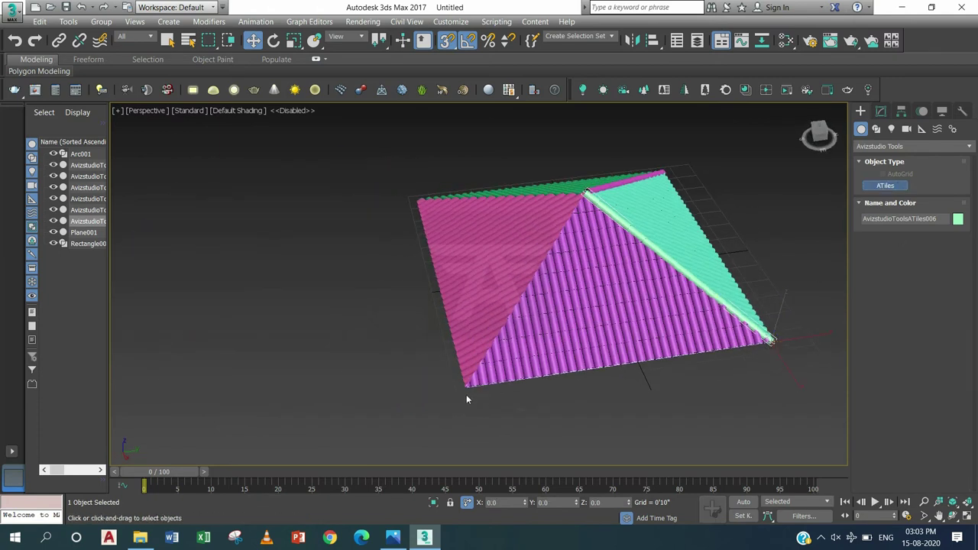
left_click(467, 388)
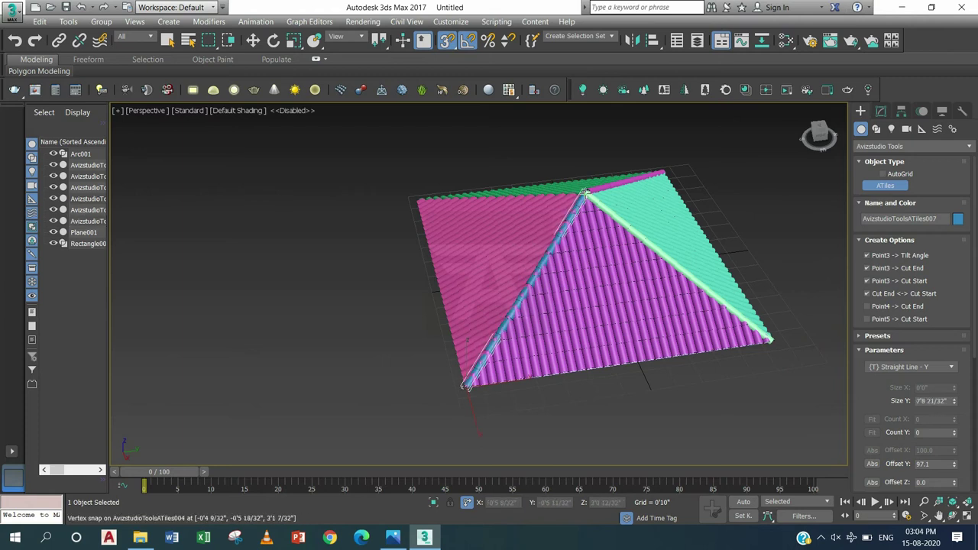
left_click(584, 192)
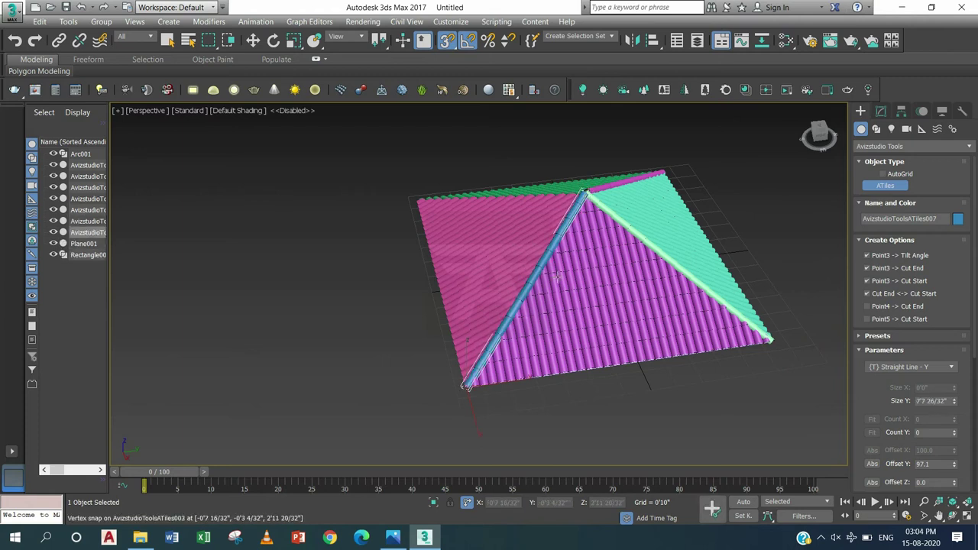
middle_click_drag(583, 197, 526, 173, "alt")
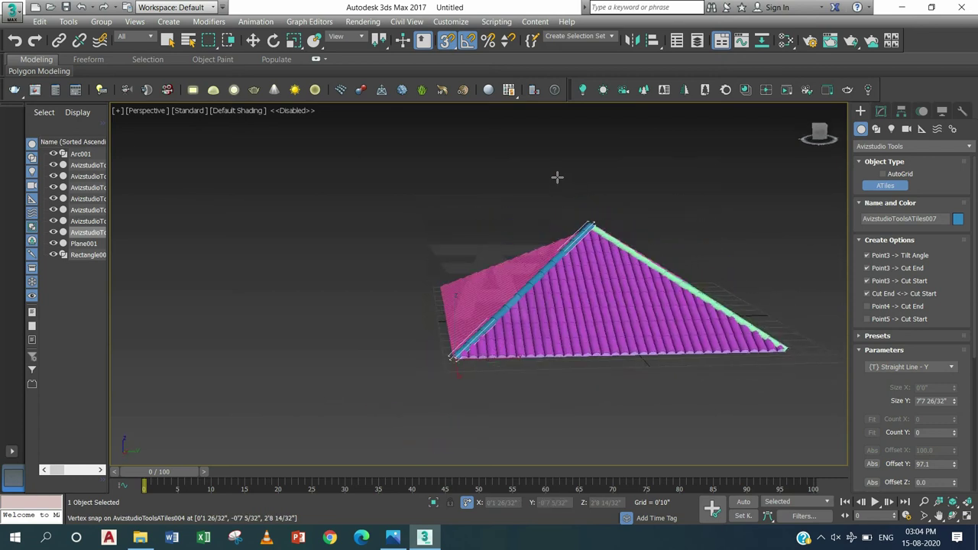
middle_click_drag(633, 256, 640, 255, "alt")
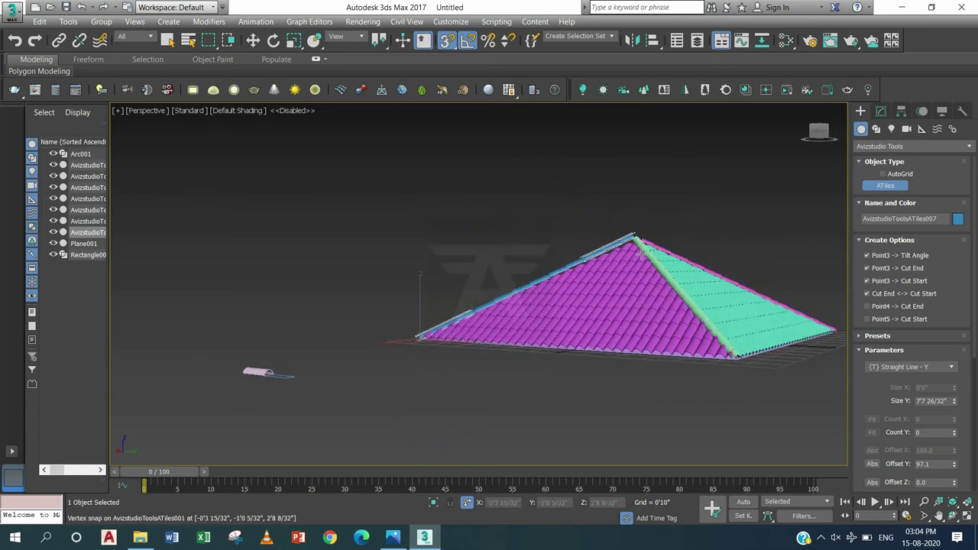
scroll(590, 269, "up", 2)
scroll(617, 260, "up", 2)
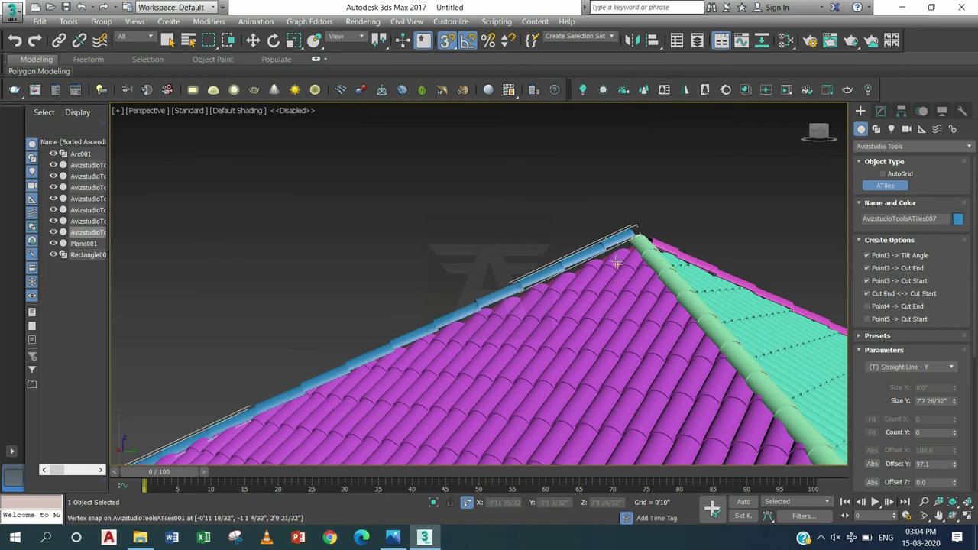
scroll(616, 261, "down", 3)
middle_click_drag(616, 261, 722, 298, "alt")
mouse_move(481, 308)
middle_mouse_down("alt")
mouse_move(635, 290)
mouse_move(298, 385)
middle_mouse_up("alt")
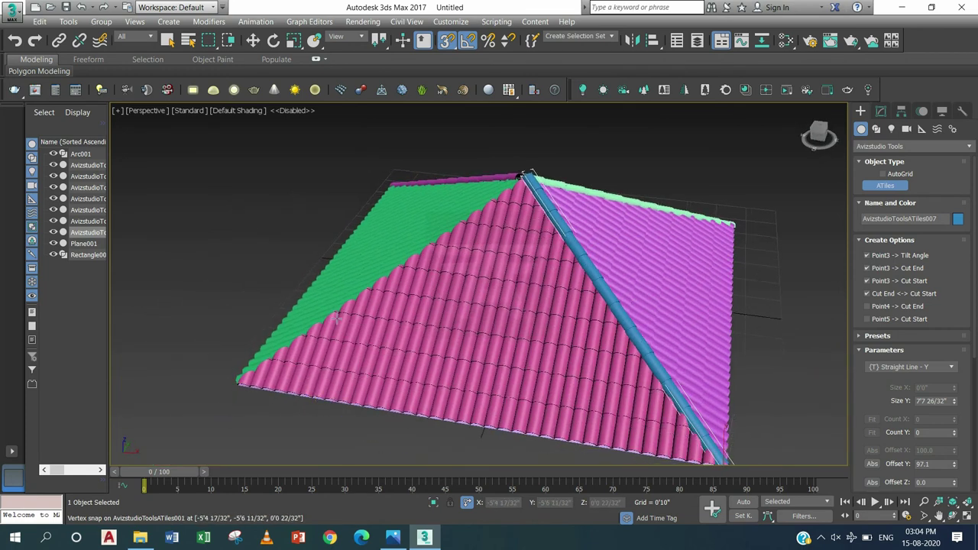
- Add a ridge-tile strip along another hip between the apex and the bottom-left corner
left_click(504, 210)
left_click(237, 380)
left_click(519, 178)
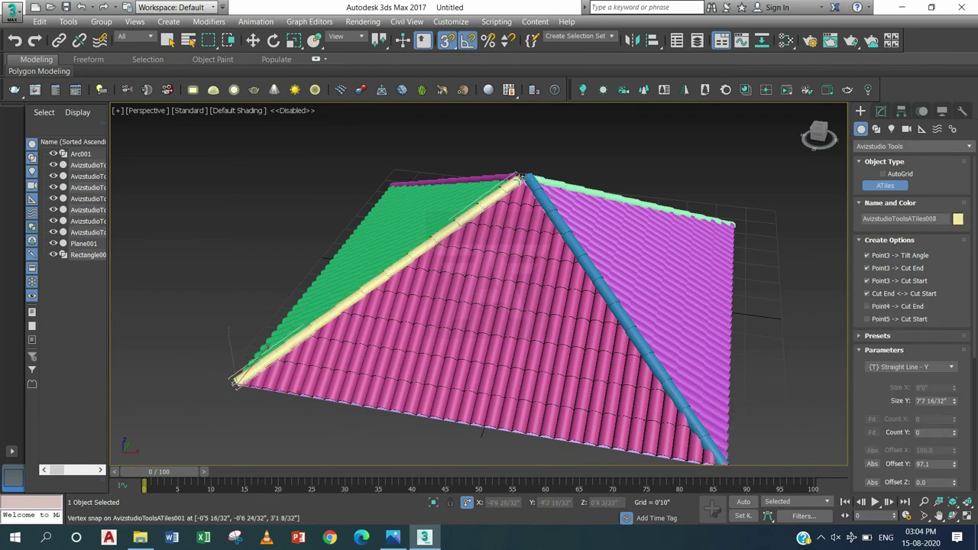
right_click(517, 207)
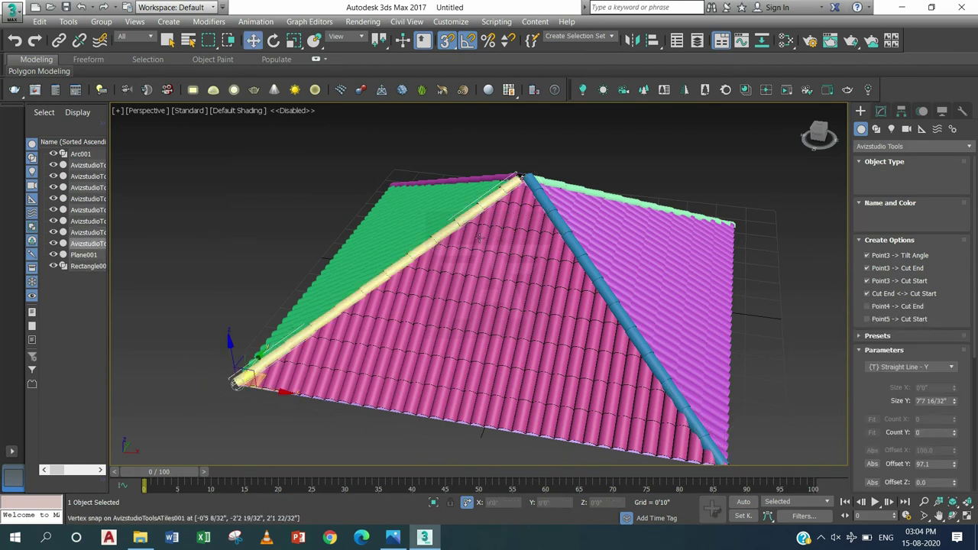
middle_click_drag(479, 237, 479, 237, "alt")
mouse_move(557, 305)
middle_mouse_down()
mouse_move(535, 267)
mouse_move(502, 256)
mouse_move(415, 295)
middle_mouse_up()
- Delete the blue ridge strip and redraw it from the roof's bottom corner to the apex
key("Delete")
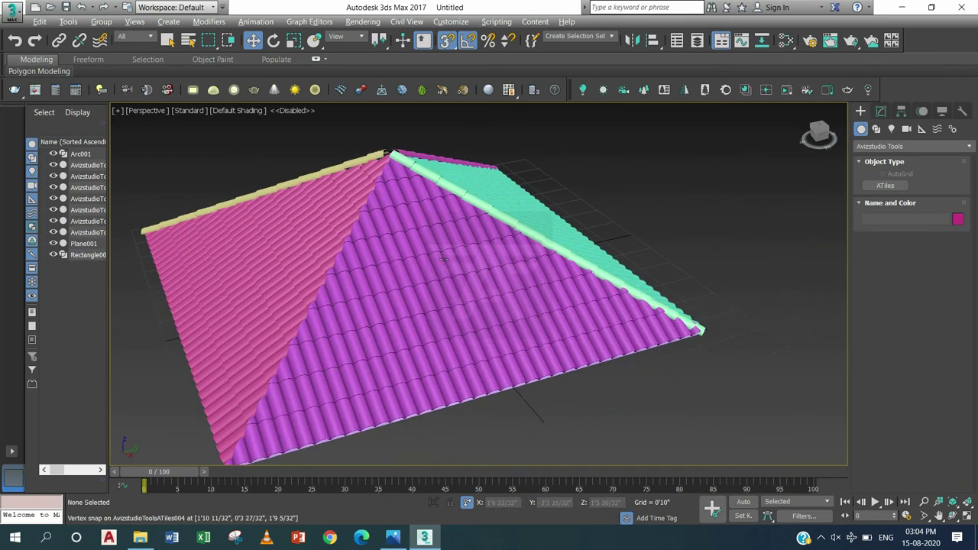
left_click(897, 188)
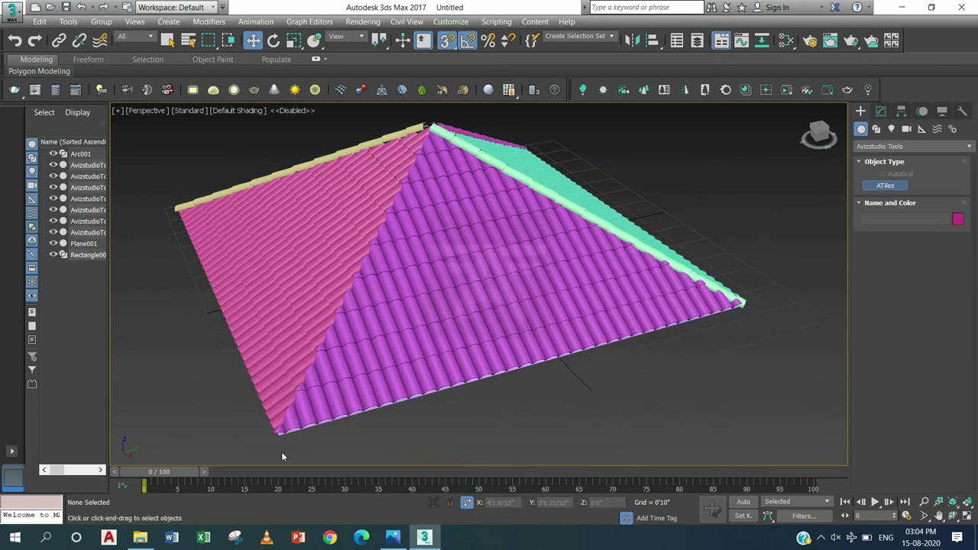
left_click(275, 432)
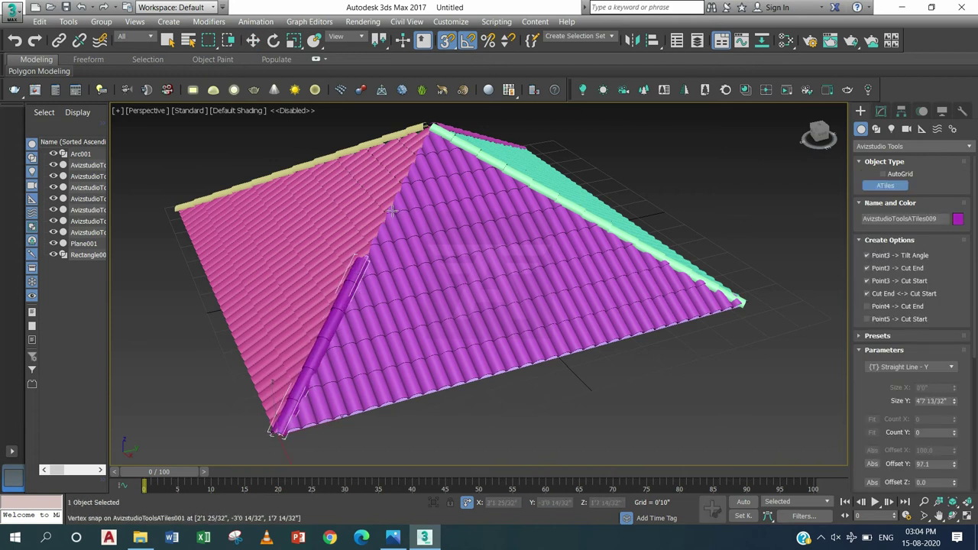
left_click(428, 128)
mouse_move(412, 210)
middle_mouse_down("alt")
mouse_move(377, 188)
mouse_move(389, 183)
middle_mouse_up("alt")
- Window-select all nine roof tile objects
key("w")
middle_click_drag(492, 297, 375, 207, "alt")
scroll(375, 208, "down", 3)
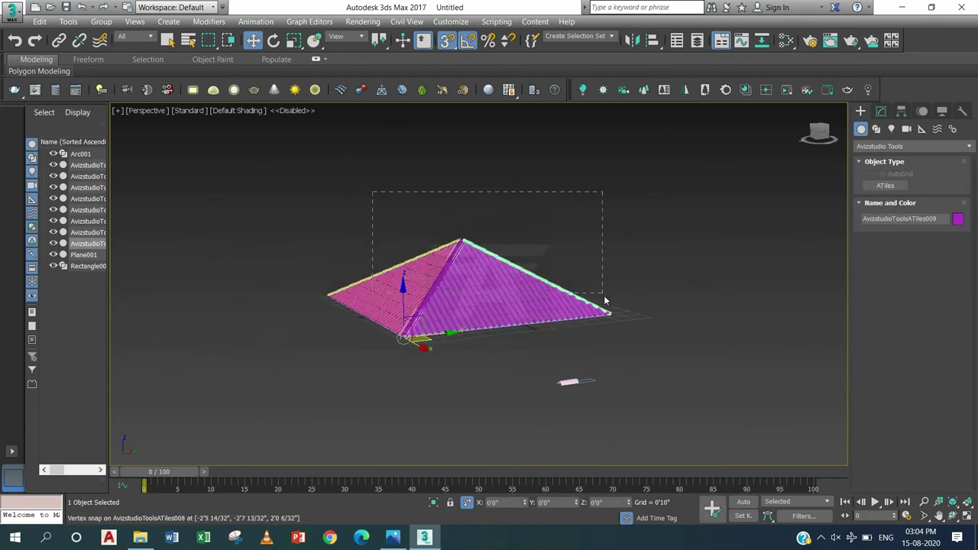
left_click_drag(604, 300, 556, 315)
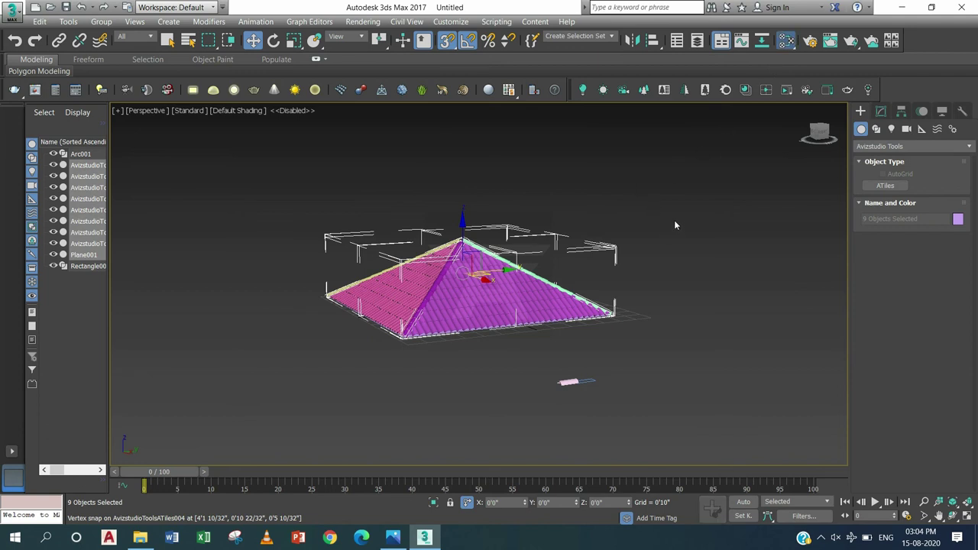
- Create a VRayMtl node in the Slate editor and assign it to all selected tile objects
key("m")
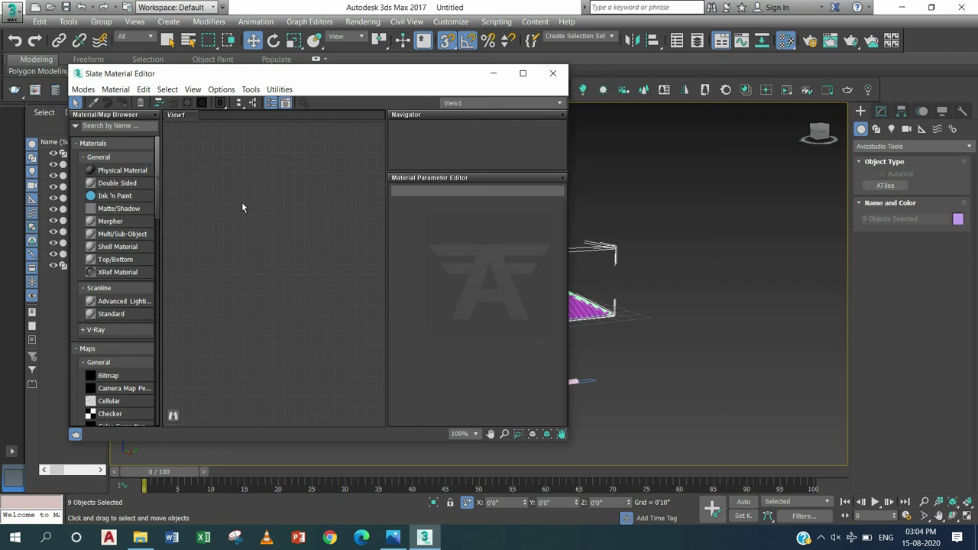
right_click(225, 193)
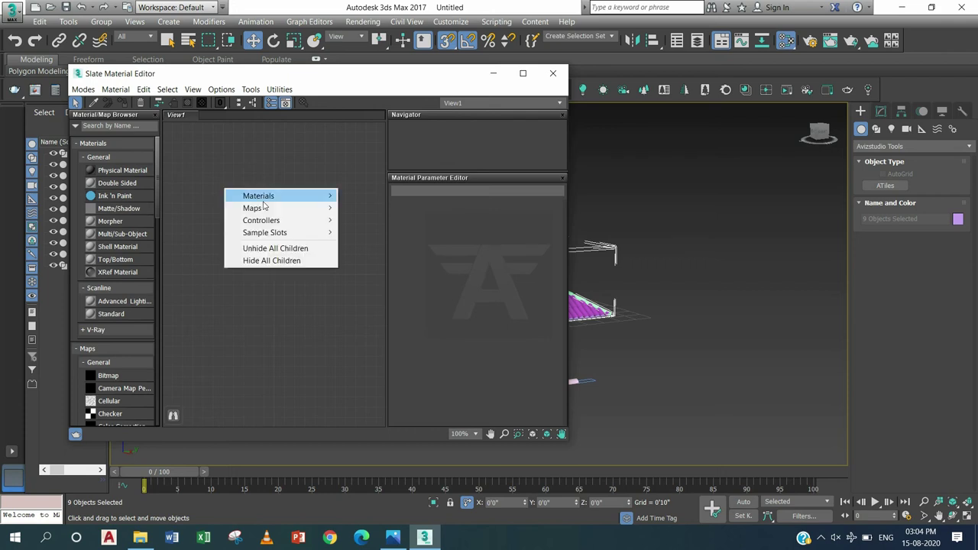
mouse_move(290, 208)
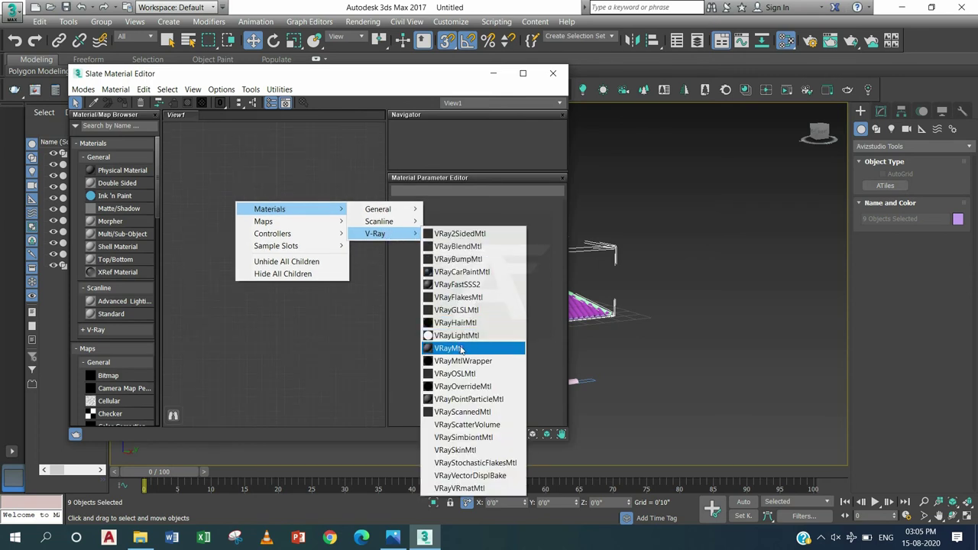
mouse_move(375, 233)
left_click(462, 348)
left_click_drag(361, 81, 686, 181)
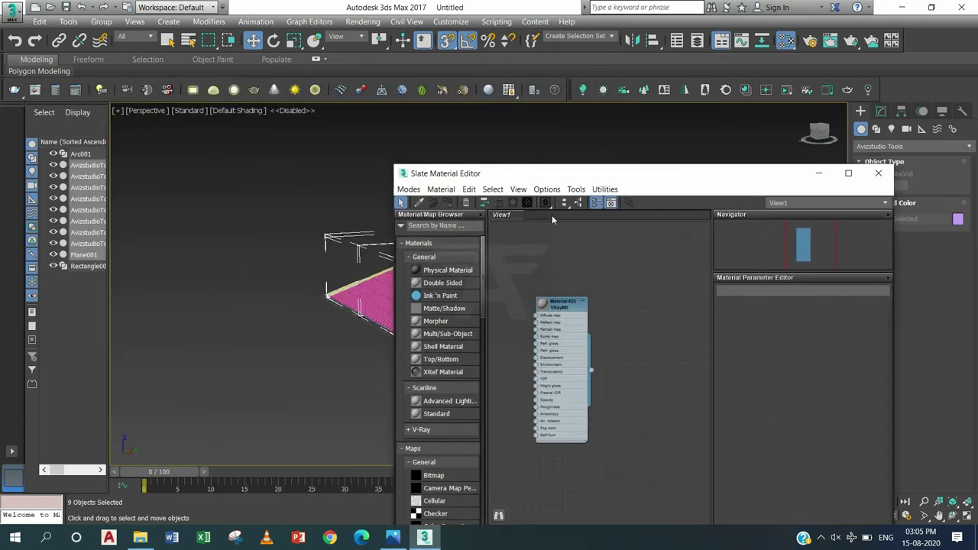
left_click_drag(588, 176, 707, 152)
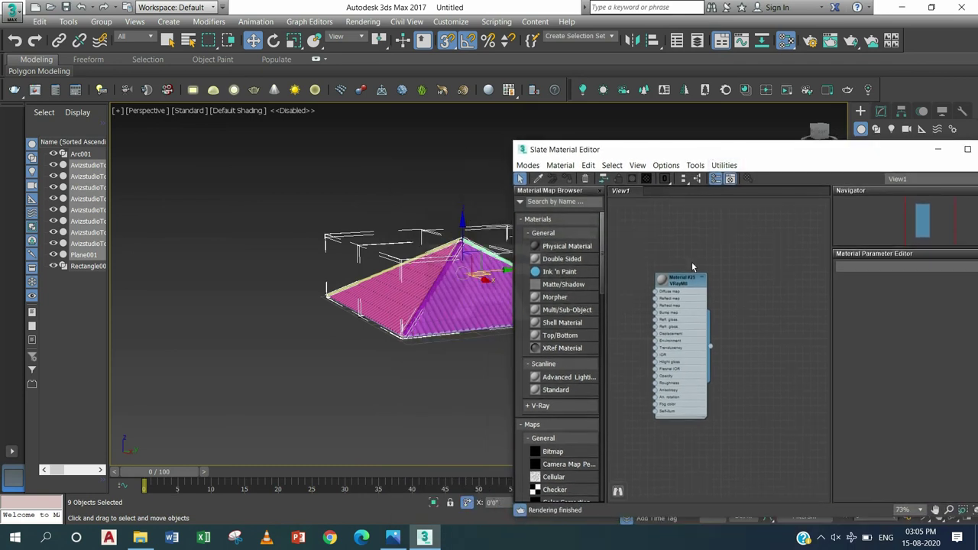
left_click_drag(709, 348, 440, 281)
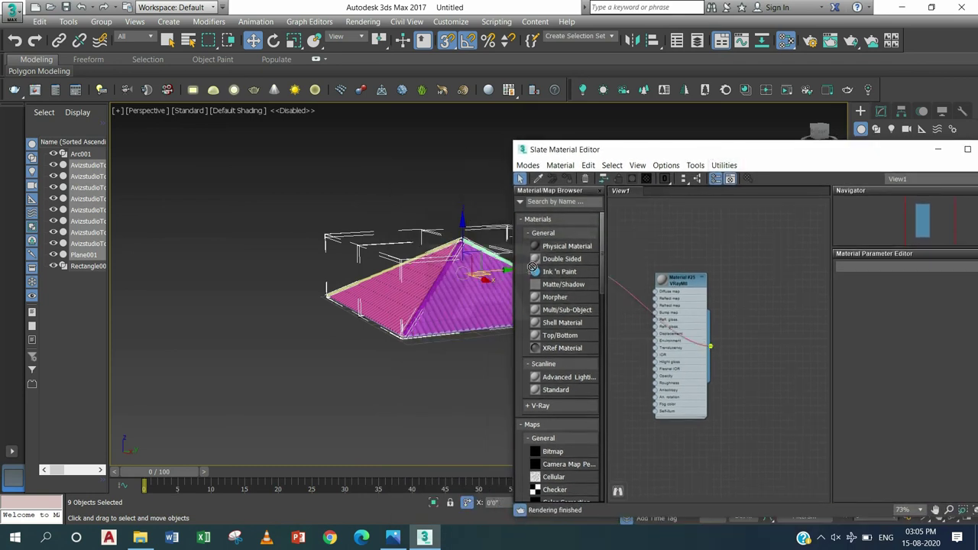
left_click(459, 293)
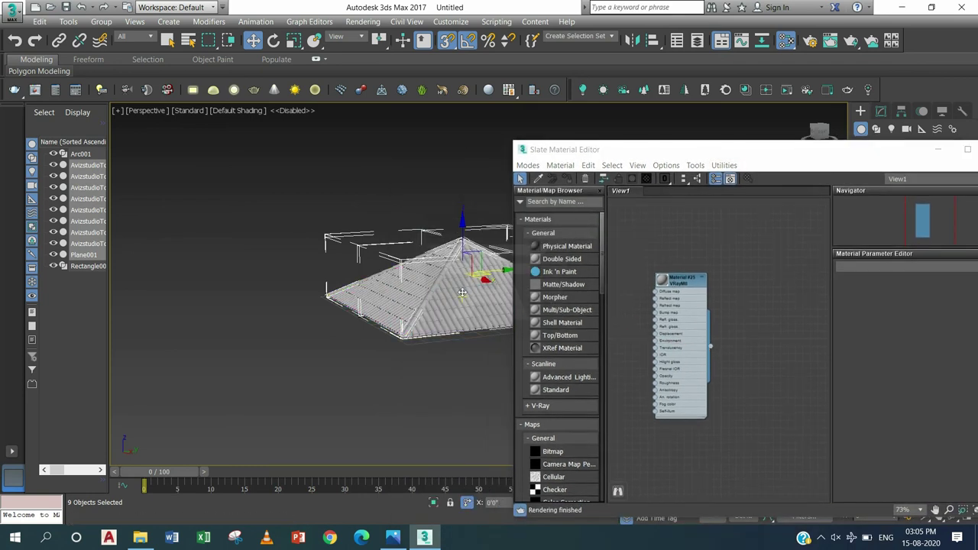
- Close the Slate material editor, view the grey roof, and bring up the house render photo
middle_click_drag(325, 286, 337, 313, "alt")
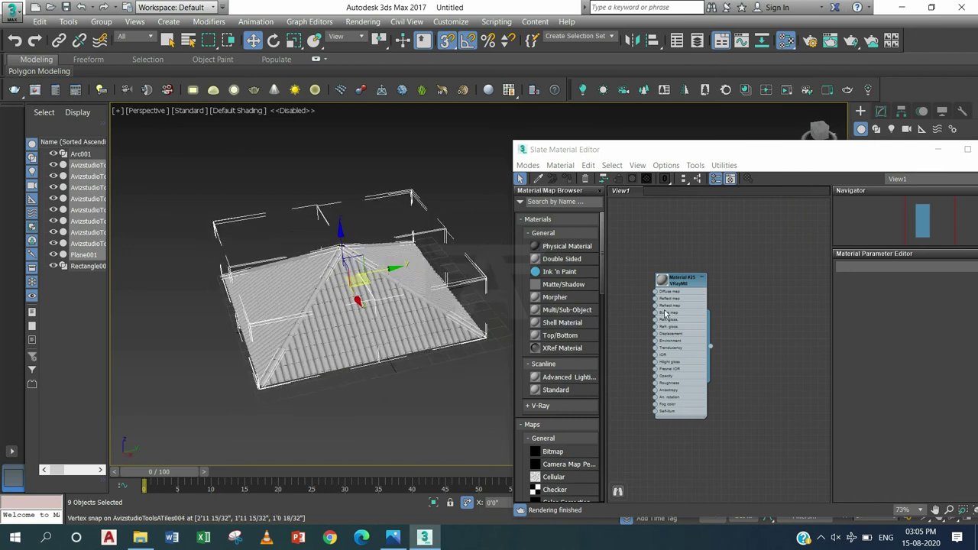
left_click_drag(895, 159, 754, 145)
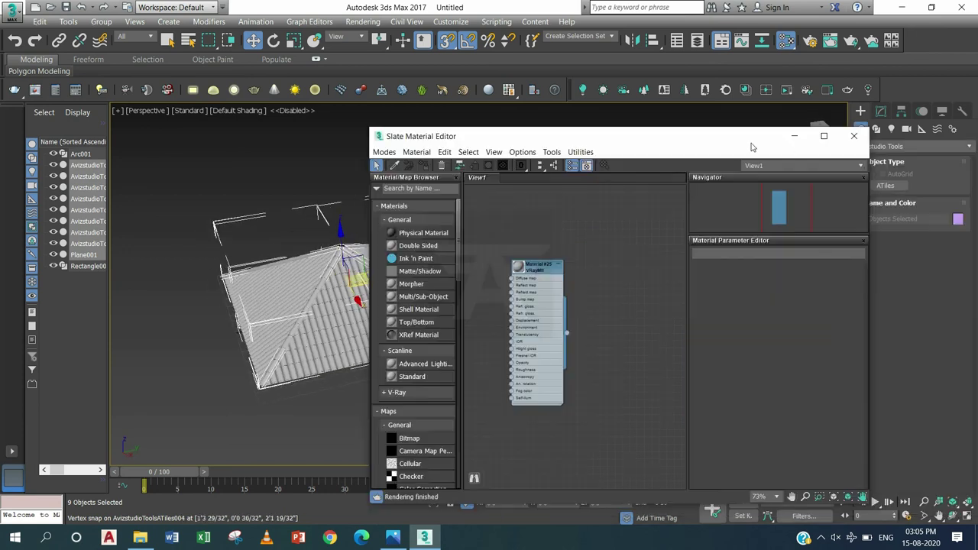
left_click(868, 135)
scroll(330, 298, "up", 2)
mouse_move(330, 298)
middle_mouse_down("alt")
mouse_move(465, 243)
mouse_move(453, 274)
middle_mouse_up("alt")
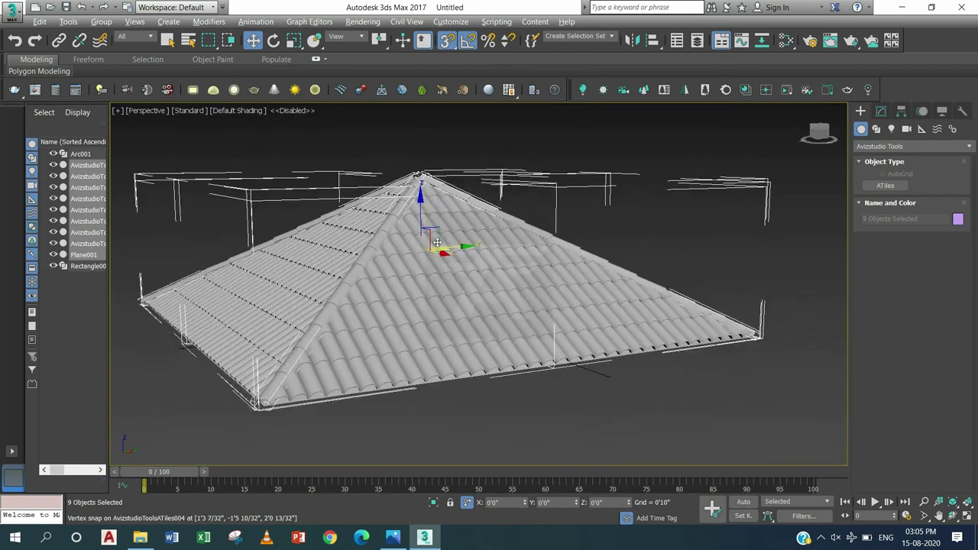
left_click(392, 538)
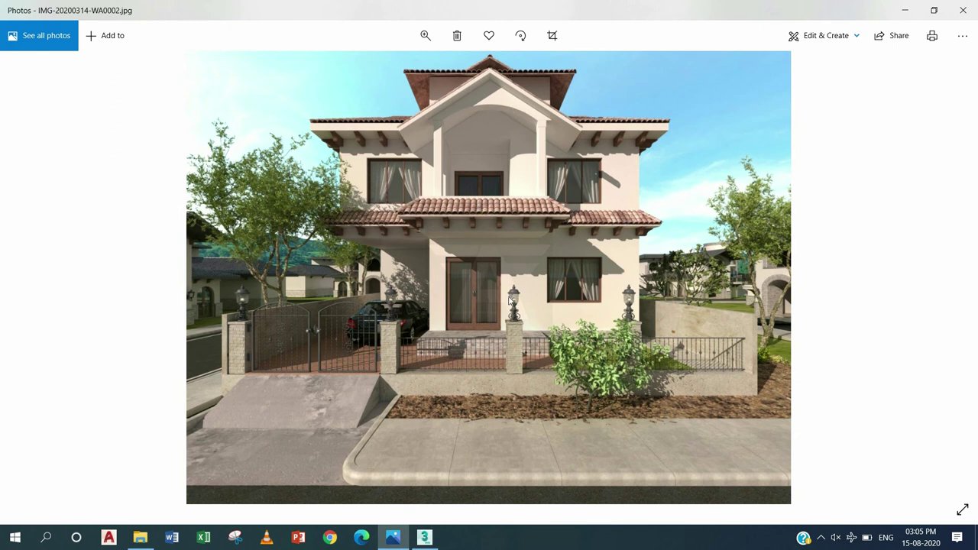
- Compare the grey-tiled roof from a low frontal view with the house render photo
left_click(425, 537)
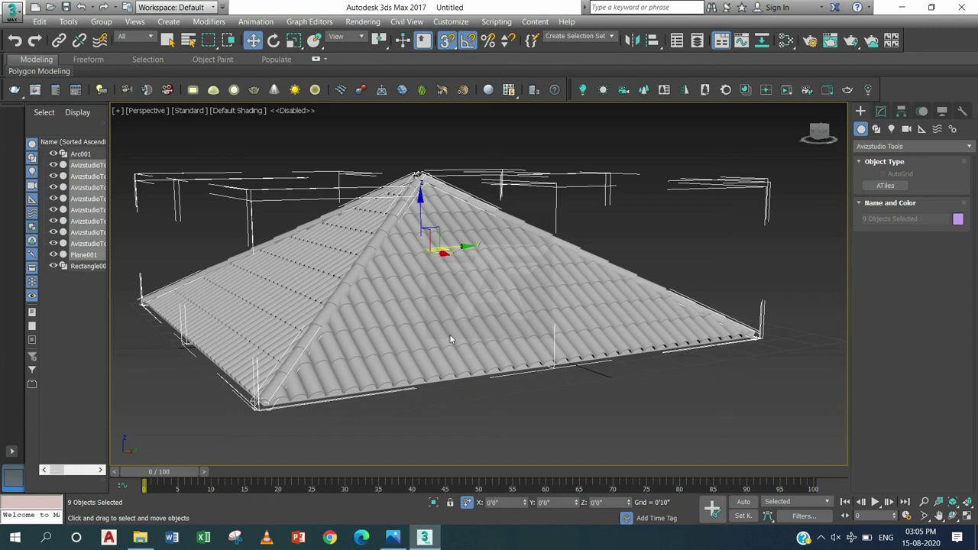
mouse_move(457, 293)
middle_mouse_down("alt")
mouse_move(454, 285)
mouse_move(464, 302)
mouse_move(520, 300)
middle_mouse_up("alt")
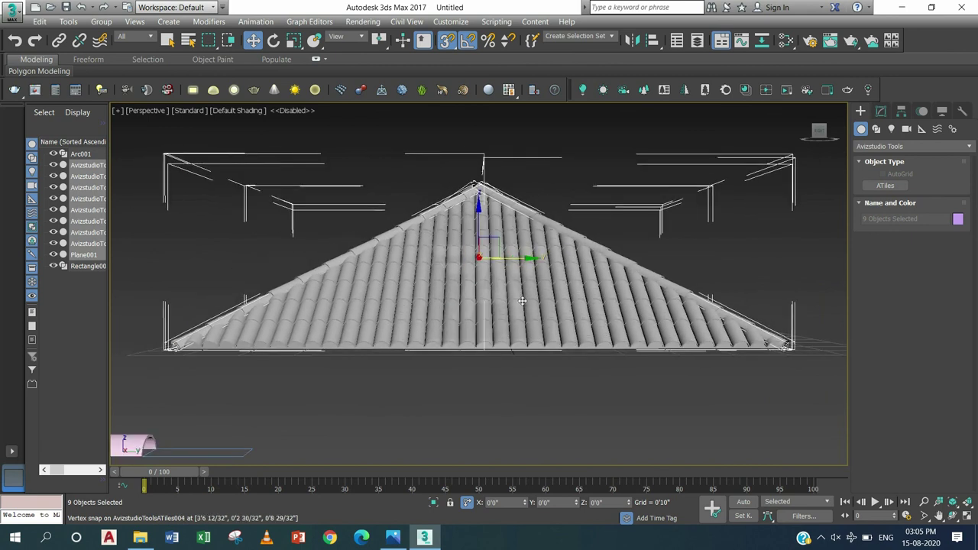
left_click(392, 537)
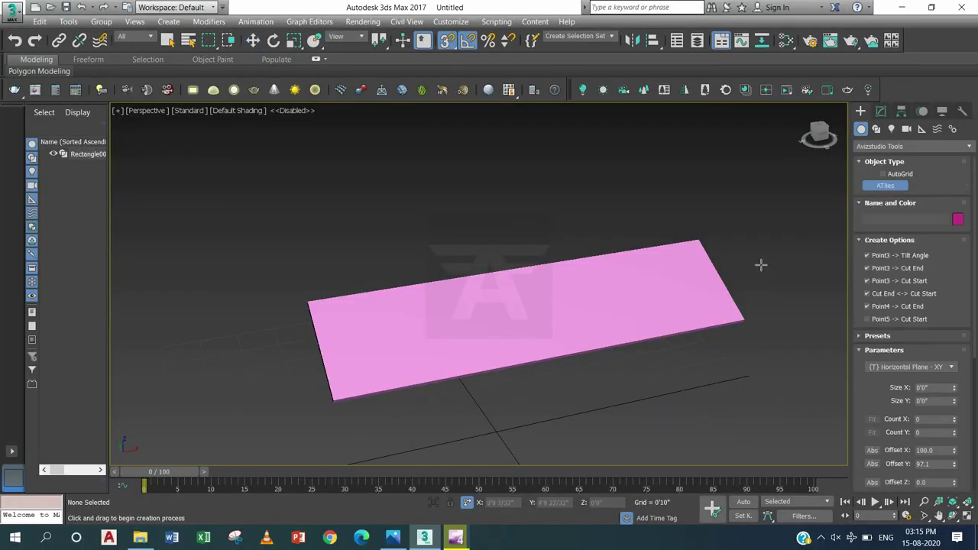
- Enable Point4 Cut End and lay a barrel-tile field across the pink Rectangle001 plane
left_click(868, 306)
mouse_move(330, 393)
left_mouse_down()
mouse_move(562, 365)
mouse_move(740, 325)
left_mouse_up()
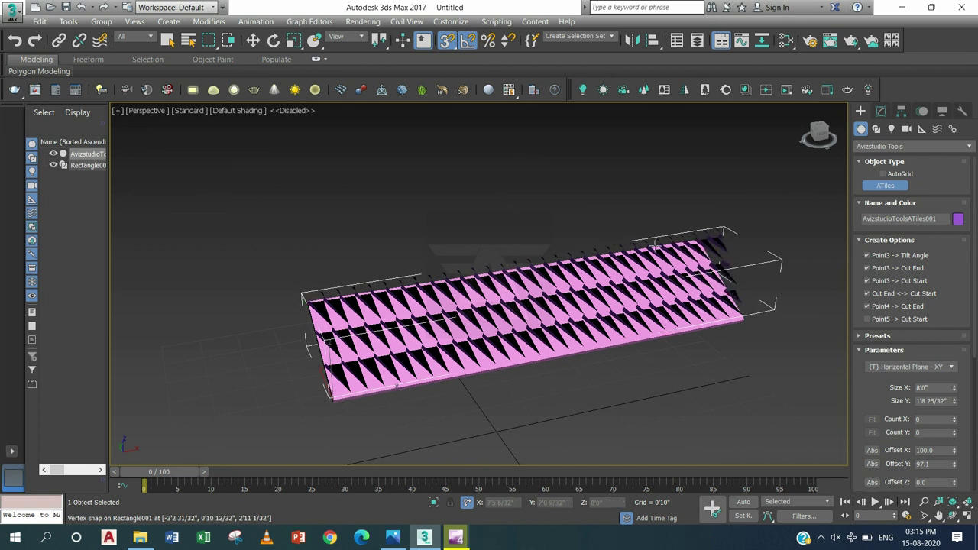
left_click(693, 239)
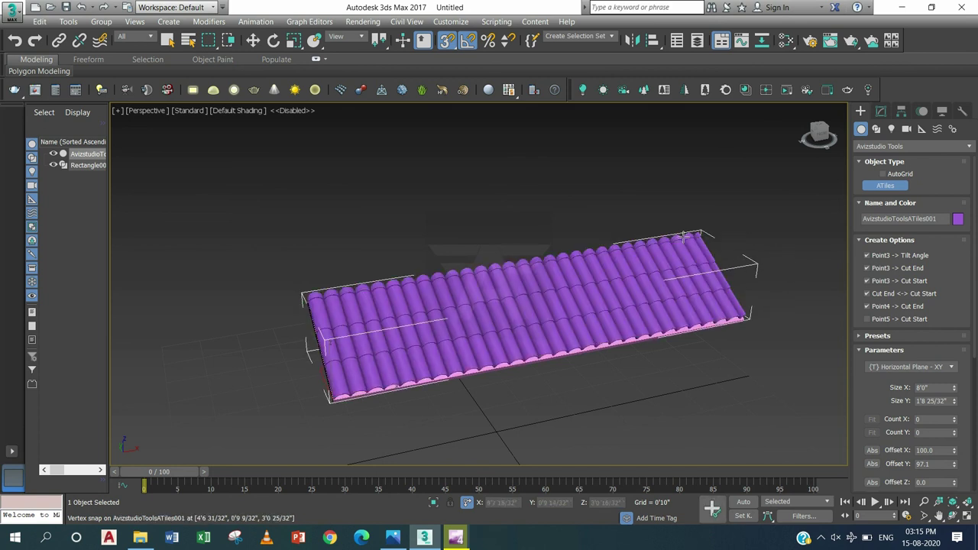
key("w")
mouse_move(605, 280)
middle_mouse_down("alt")
mouse_move(634, 275)
mouse_move(534, 323)
mouse_move(519, 249)
mouse_move(498, 258)
middle_mouse_up("alt")
scroll(534, 323, "up", 2)
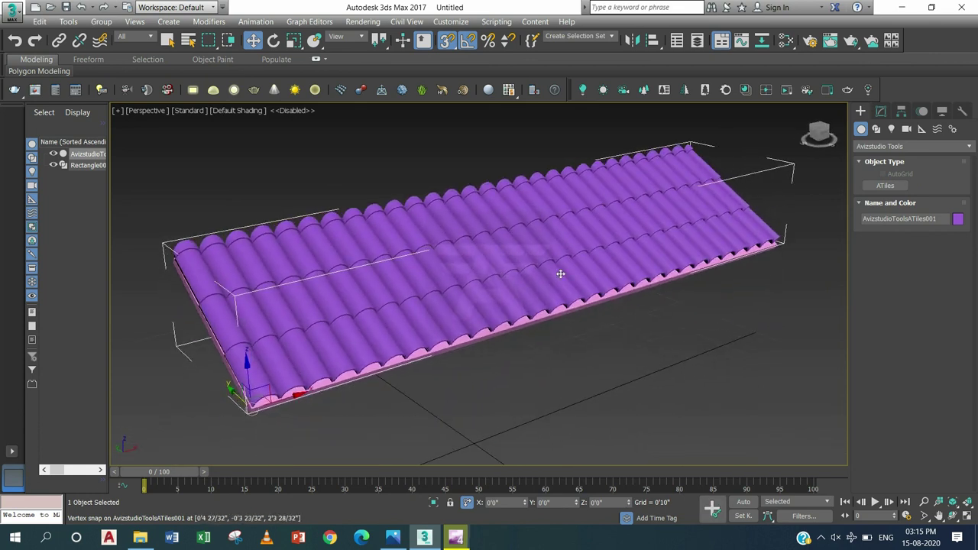